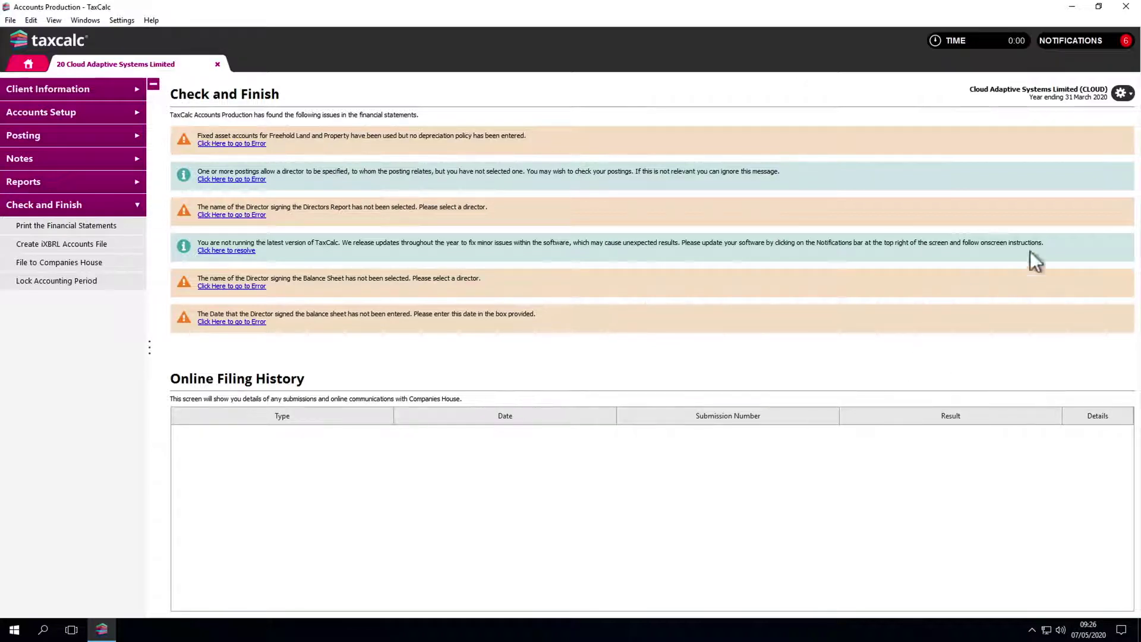
Step: Create a new 01/04/2019 to 31/03/2020 return in Tax Return Production and open its CT600 start page
click(1122, 94)
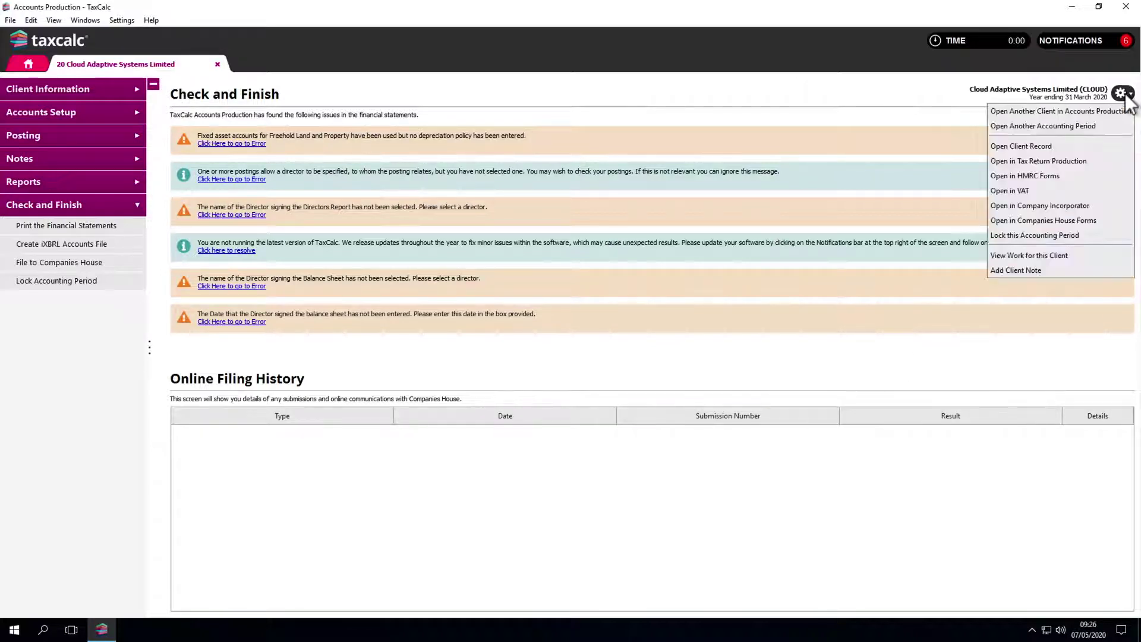
click(1110, 163)
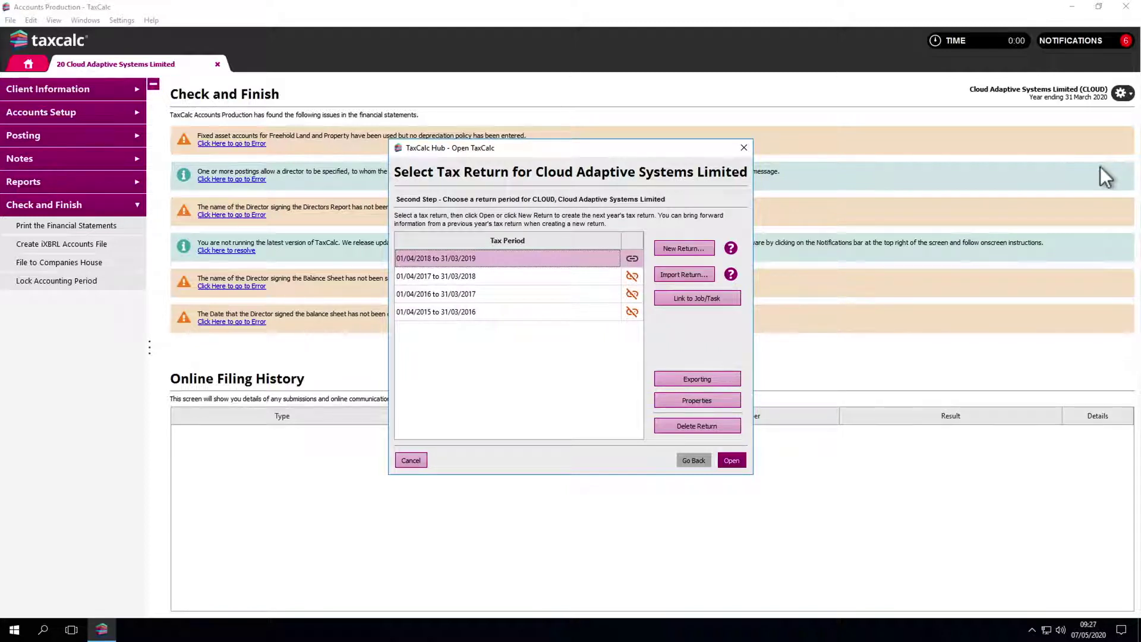
click(689, 249)
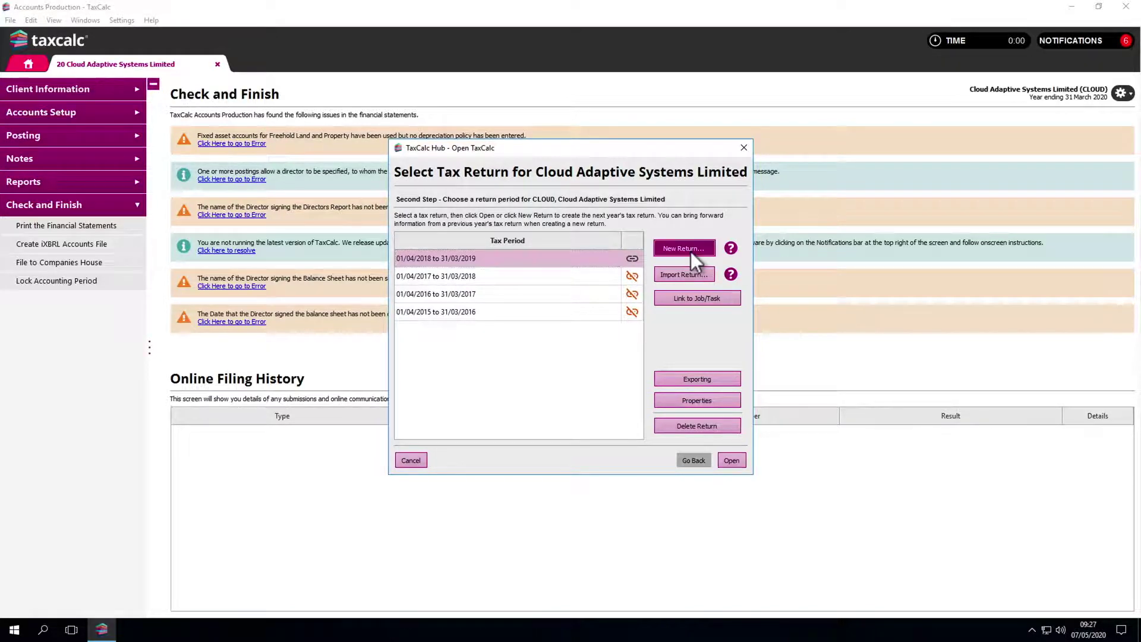
click(713, 474)
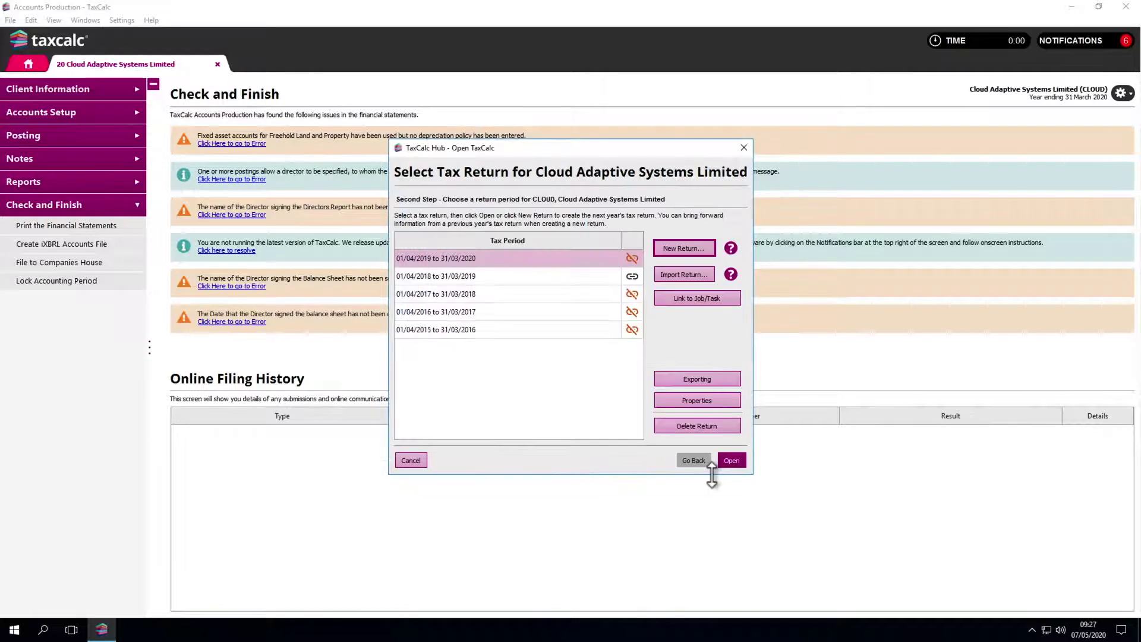
click(730, 462)
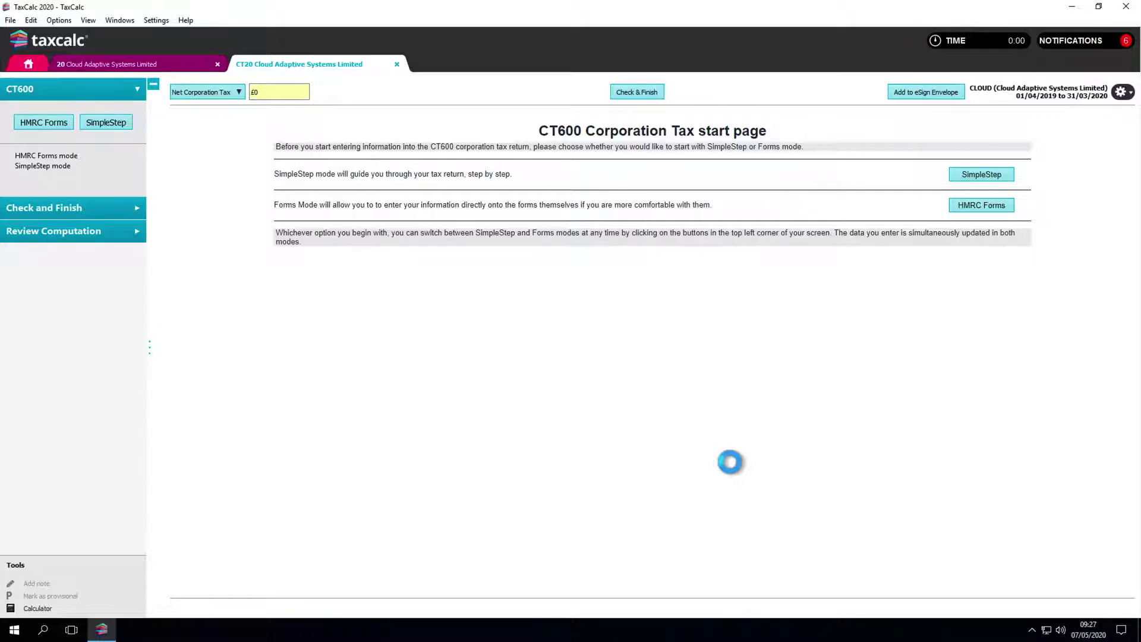
Step: Switch to SimpleStep and advance through Welcome, About the Company, Company type and Northern Ireland
click(979, 179)
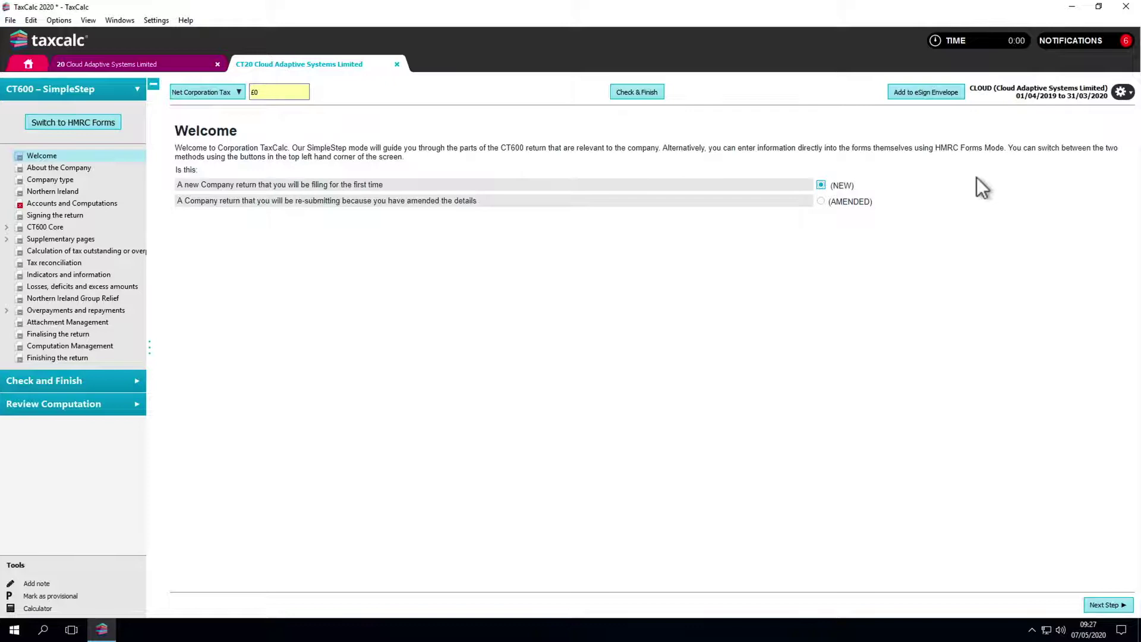
click(1108, 604)
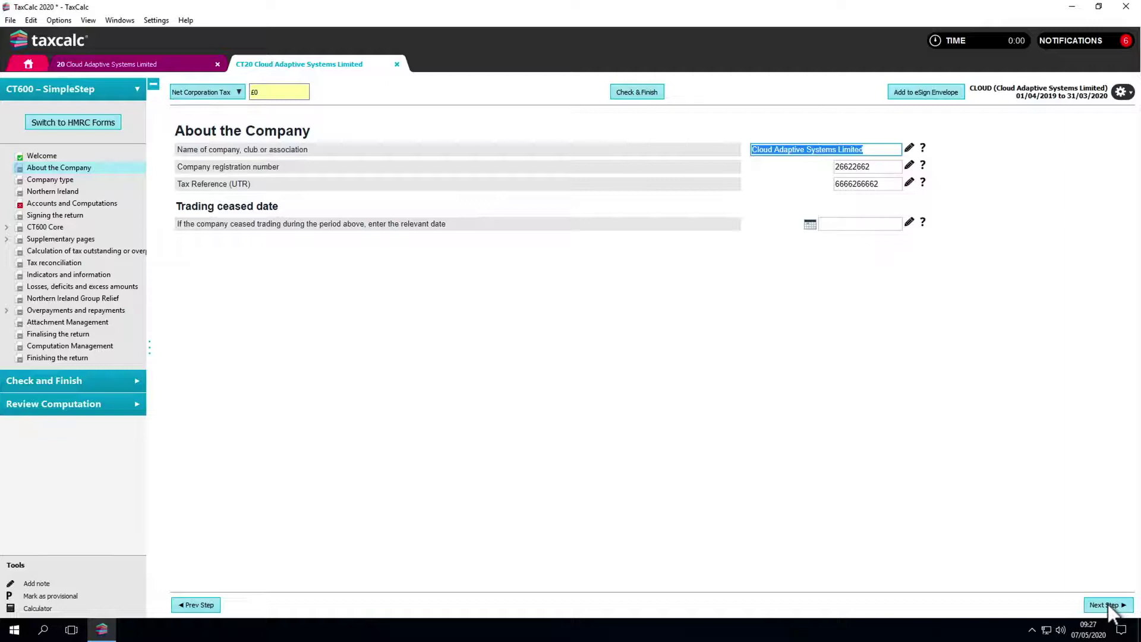
click(1108, 604)
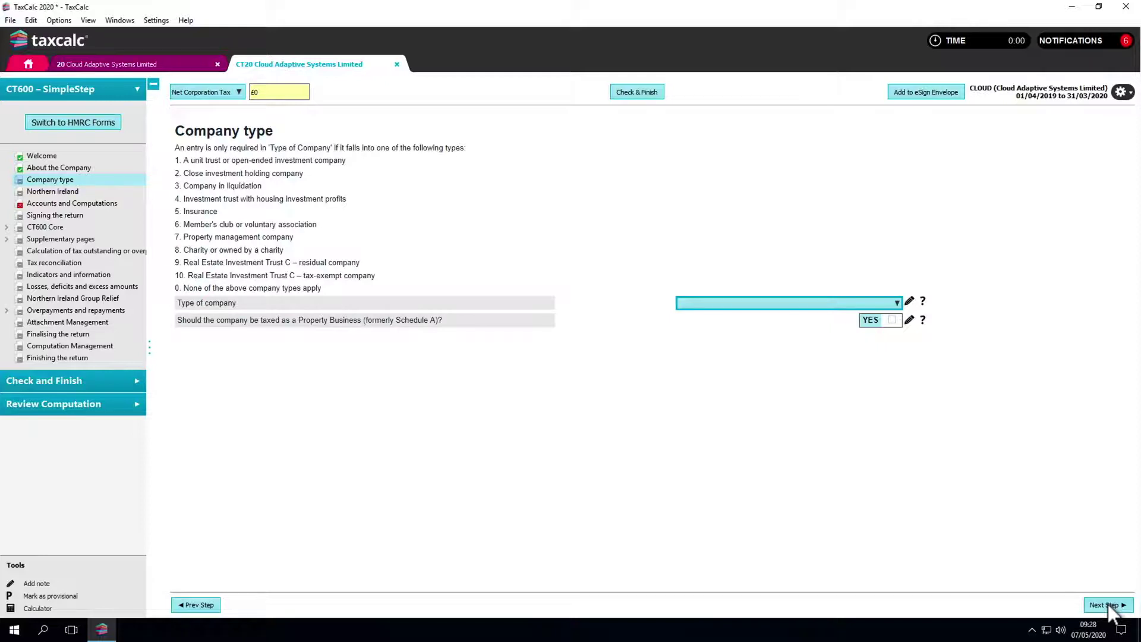
click(1107, 603)
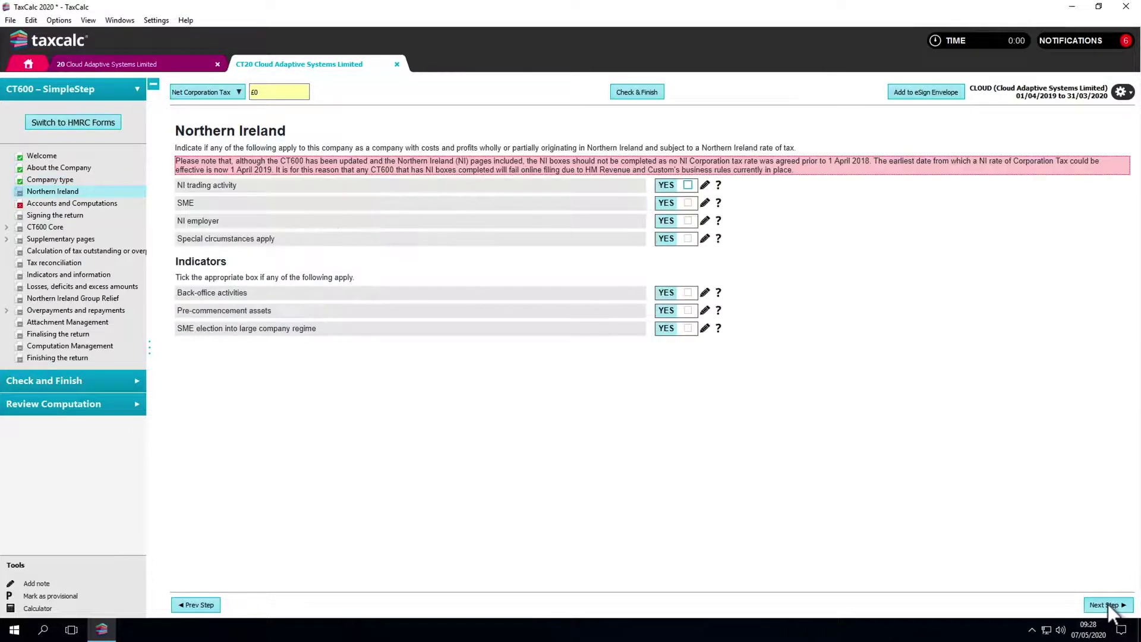
click(1108, 604)
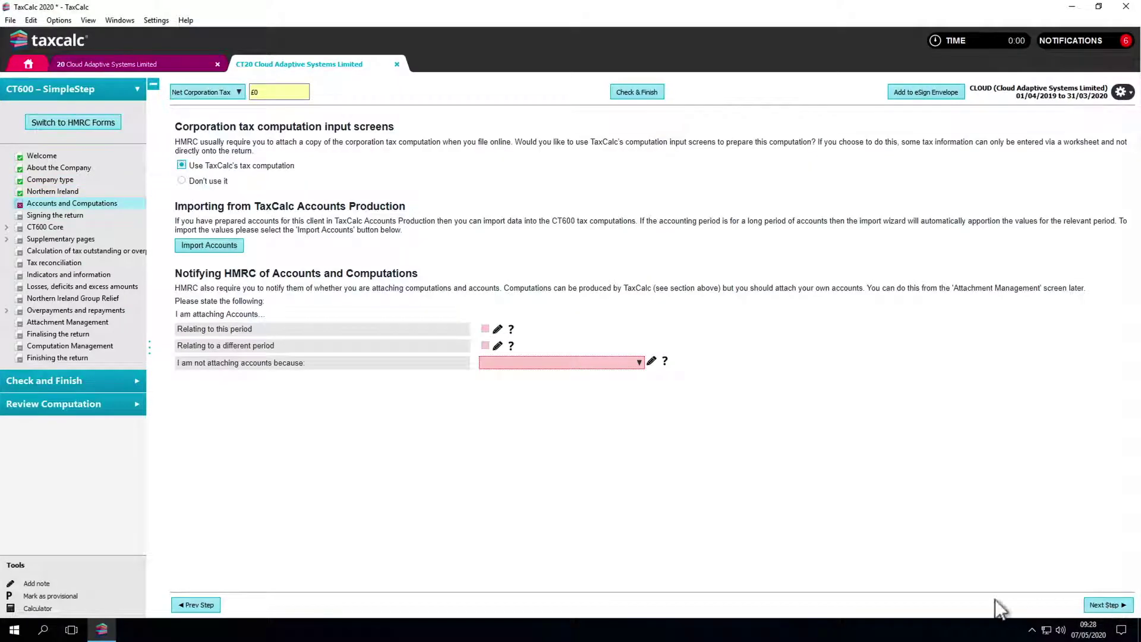
Step: Import the 01/04/2019 period's accounts figures, entering 500 as profit on disposals of assets
click(221, 244)
click(429, 287)
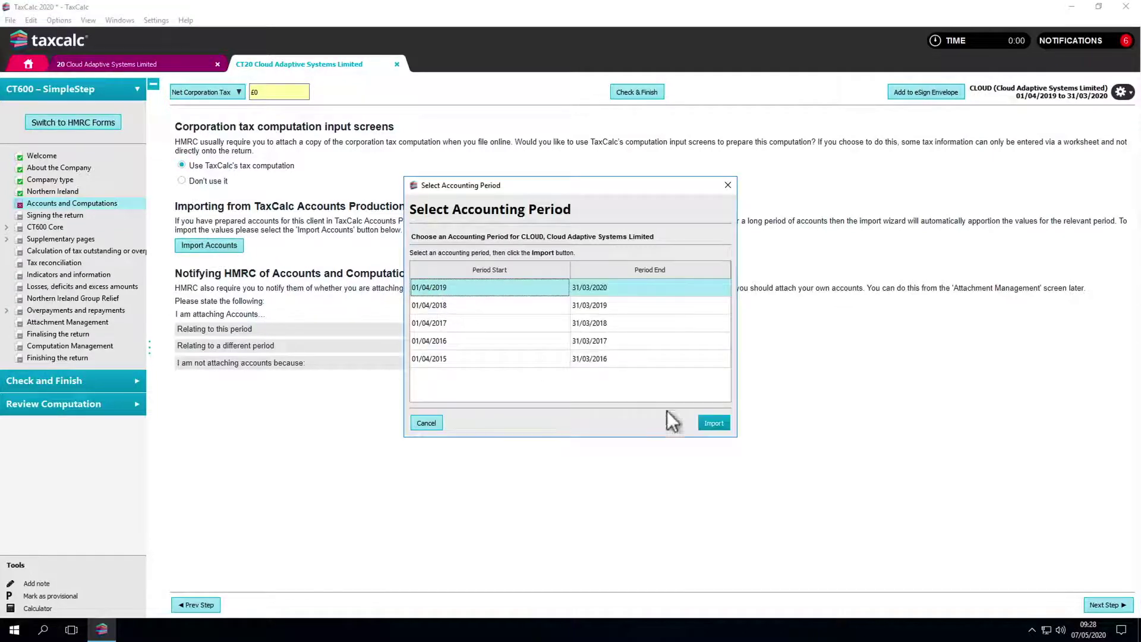
click(713, 423)
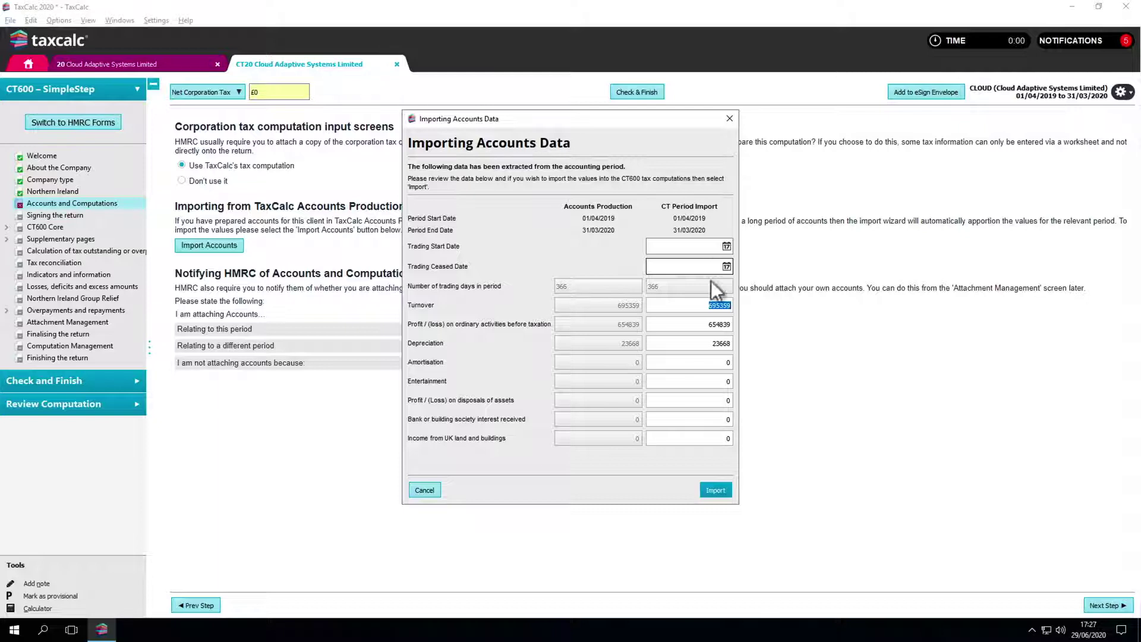
click(725, 399)
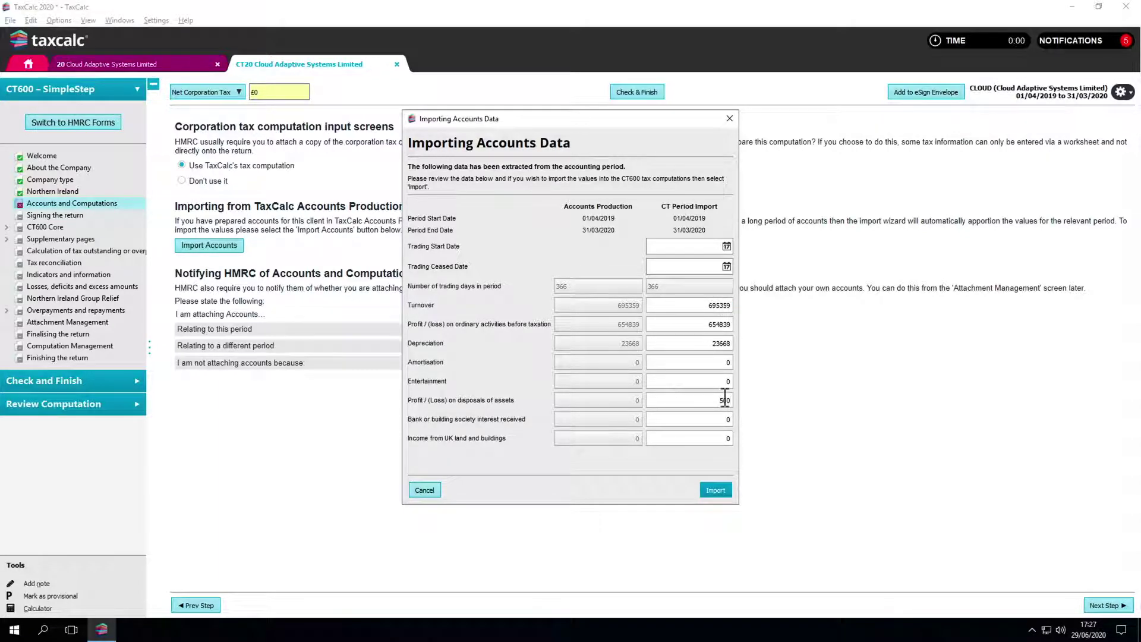
click(719, 492)
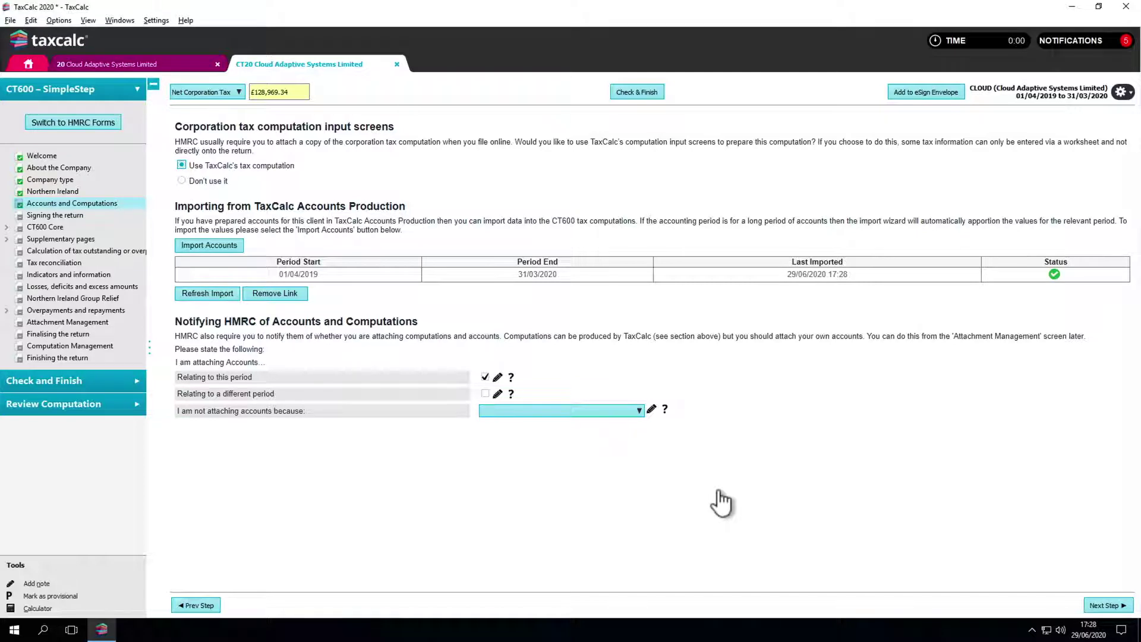
Step: Advance through Signing, CT600 Core questions, Return period and trade and professional income
click(1104, 604)
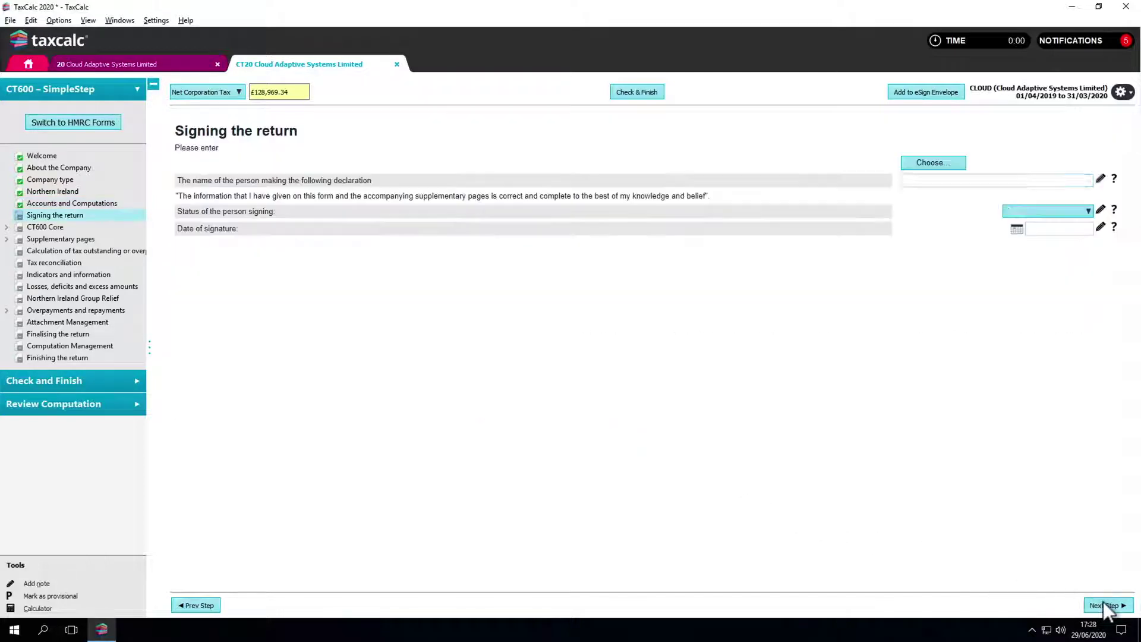
click(1103, 601)
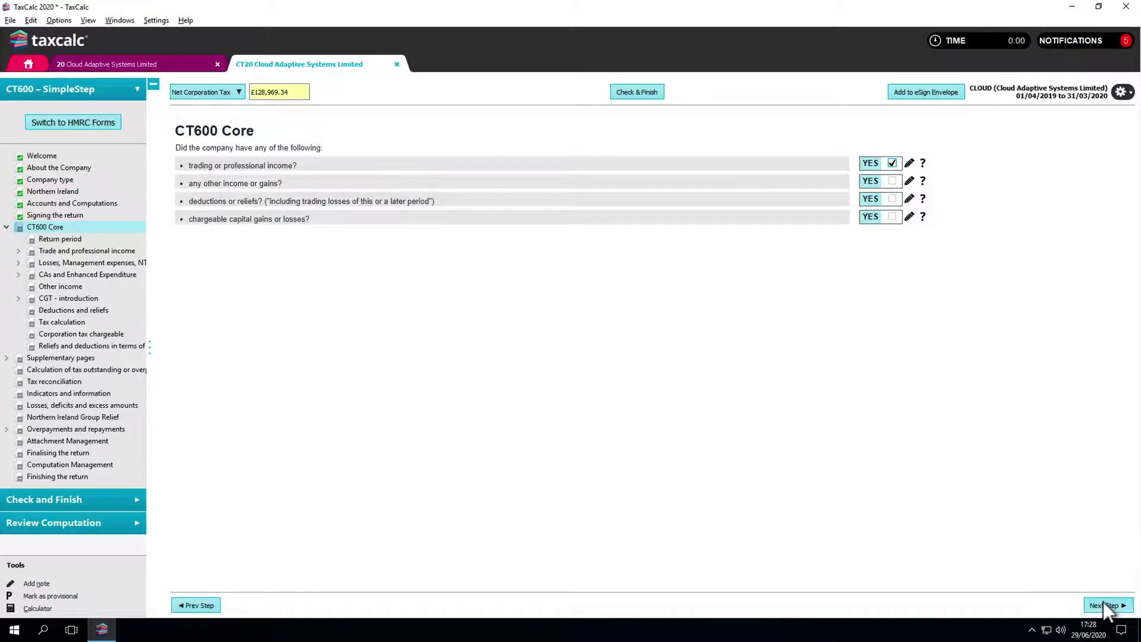
click(1103, 605)
click(1104, 603)
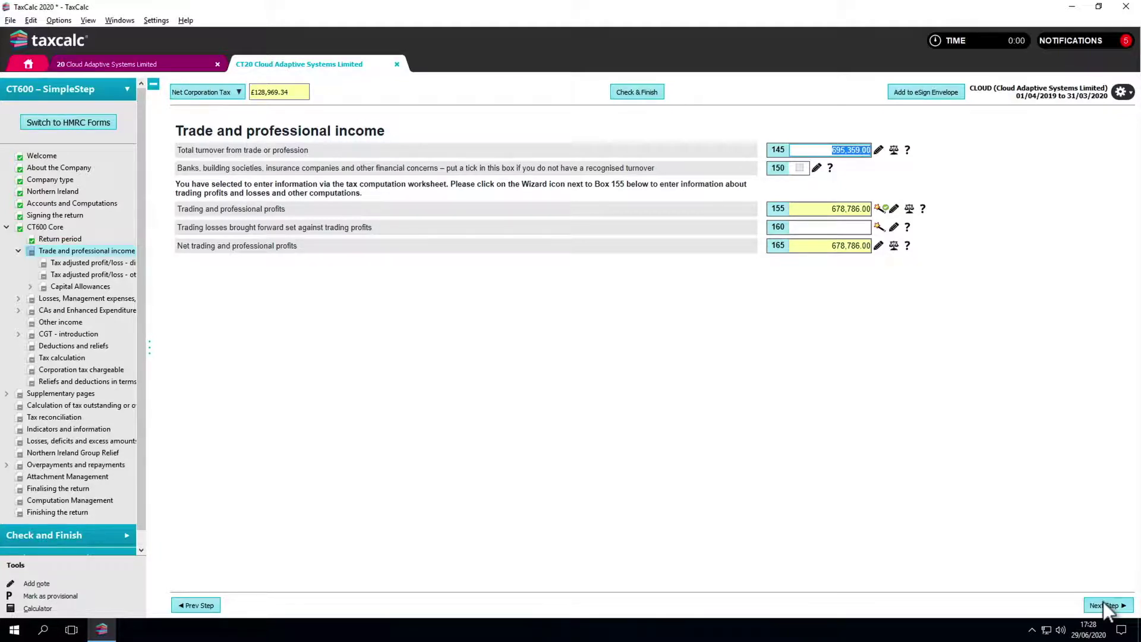
click(1103, 603)
Step: Open the Box 155 trading profits worksheet and step through both adjustment worksheets
click(877, 208)
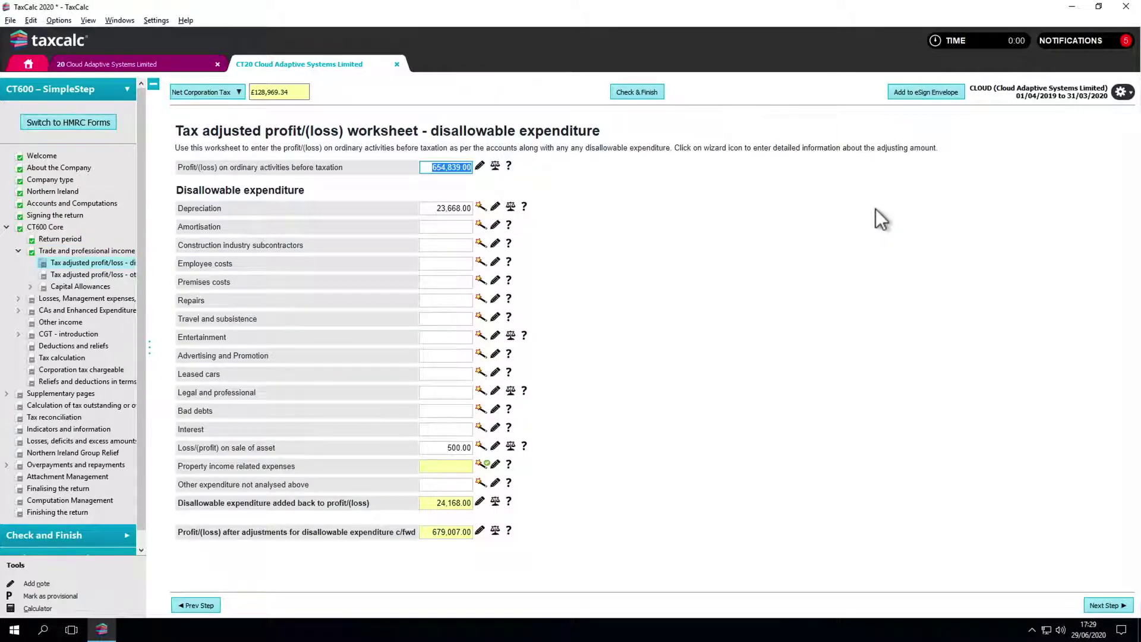
click(1097, 605)
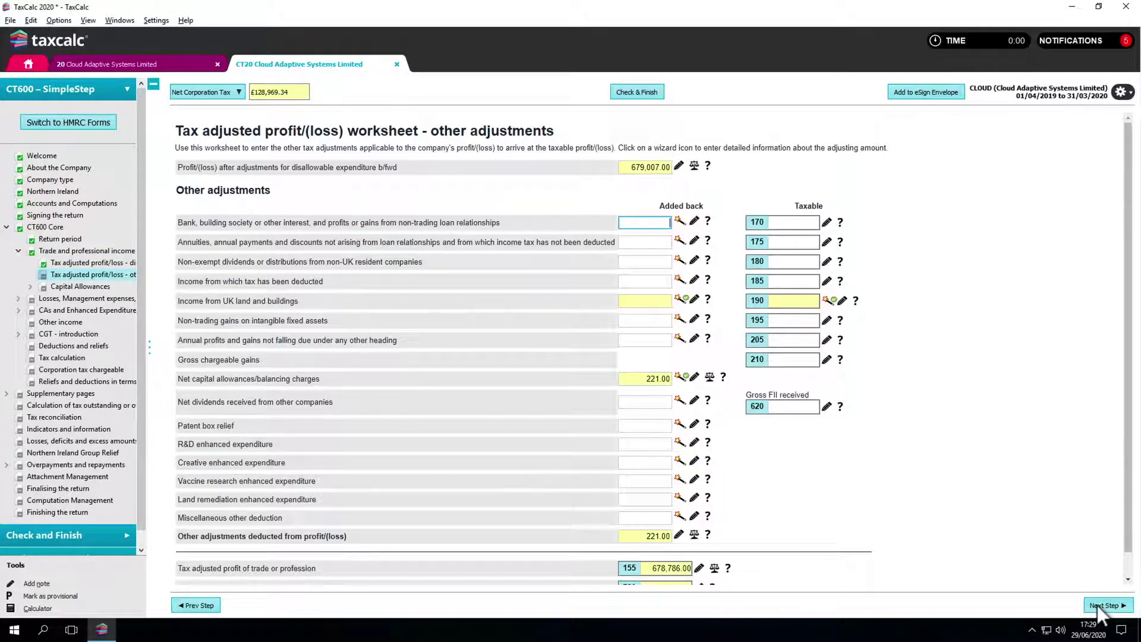
click(1097, 605)
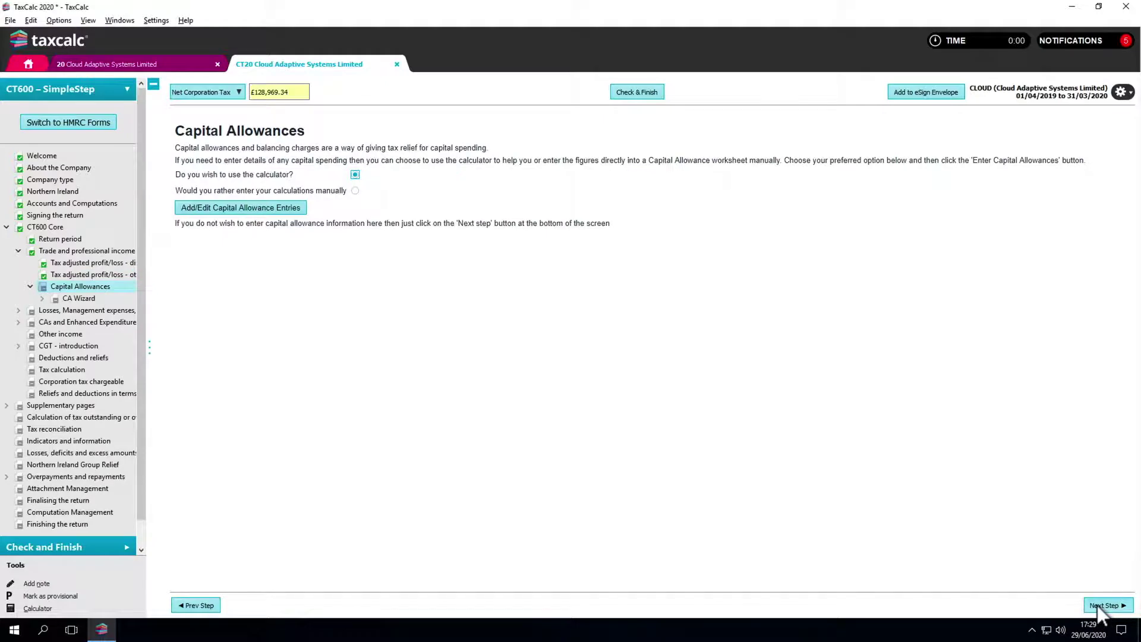
Step: Add a '3D Printer' short life asset, bought 07/09/2019 for 25000, to capital allowances
click(264, 208)
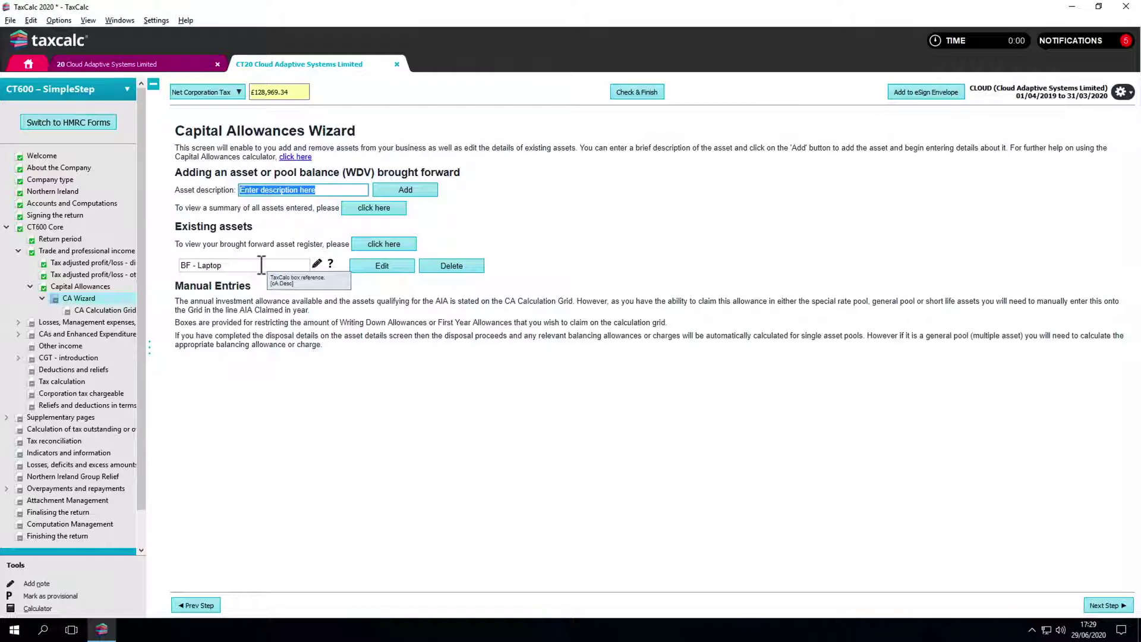
click(380, 190)
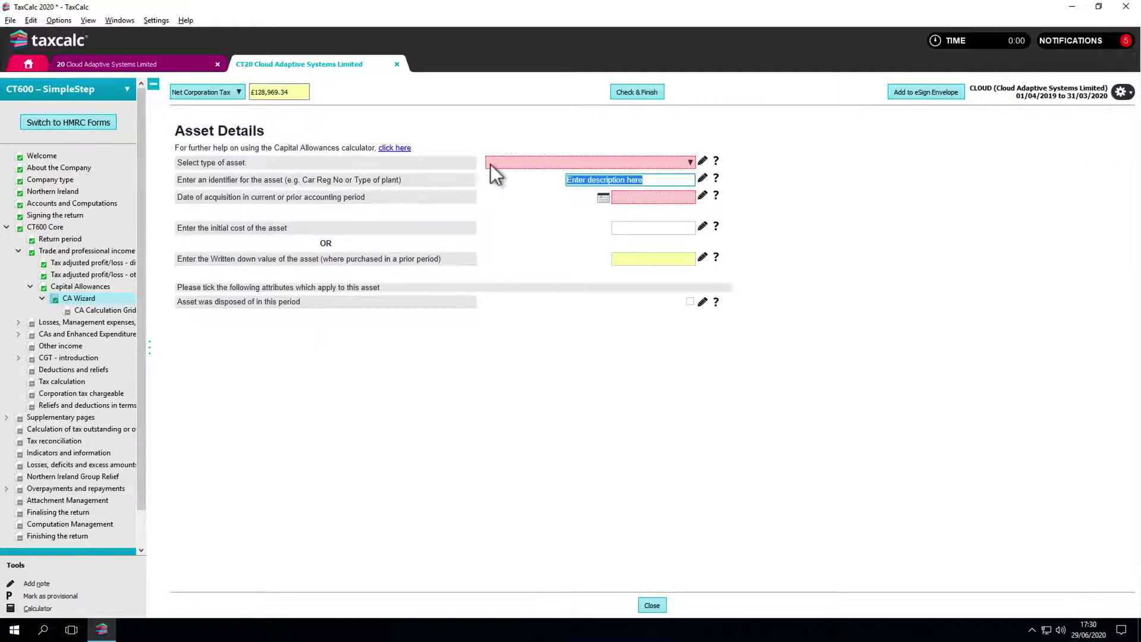
click(492, 163)
click(499, 212)
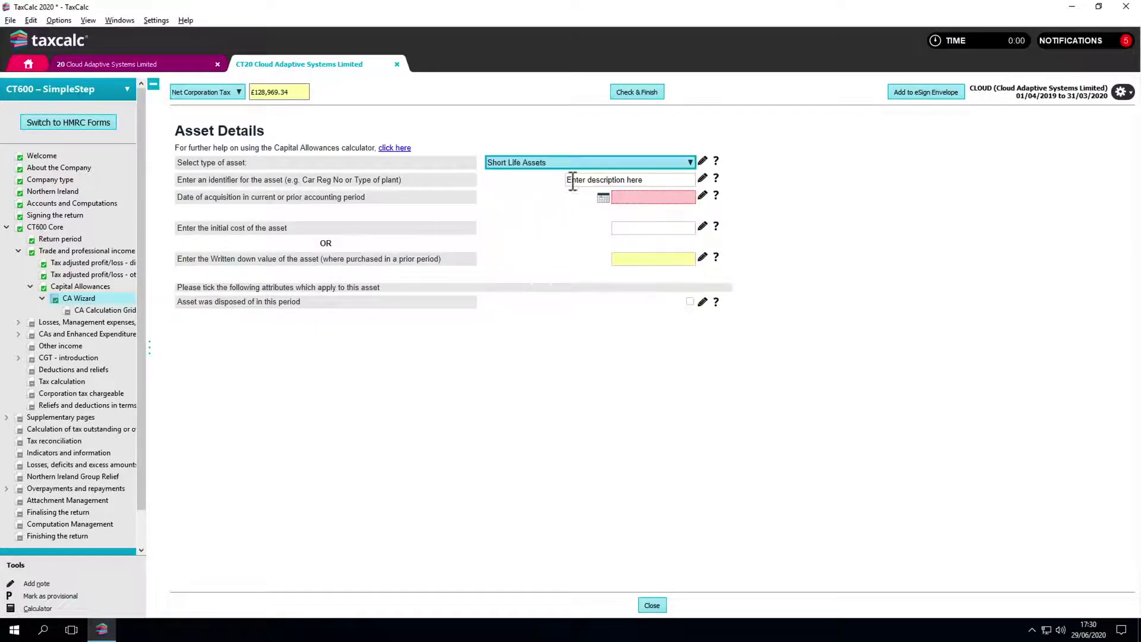
click(573, 179)
text(3D Printer)
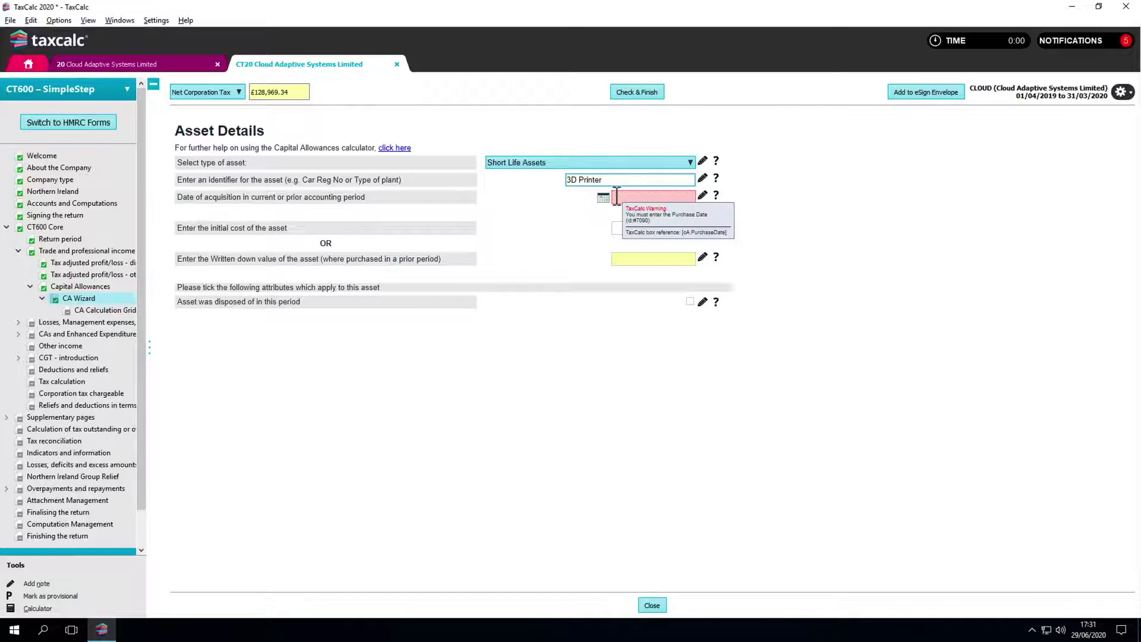
click(617, 196)
text(07/09/2019)
click(624, 227)
text(25000)
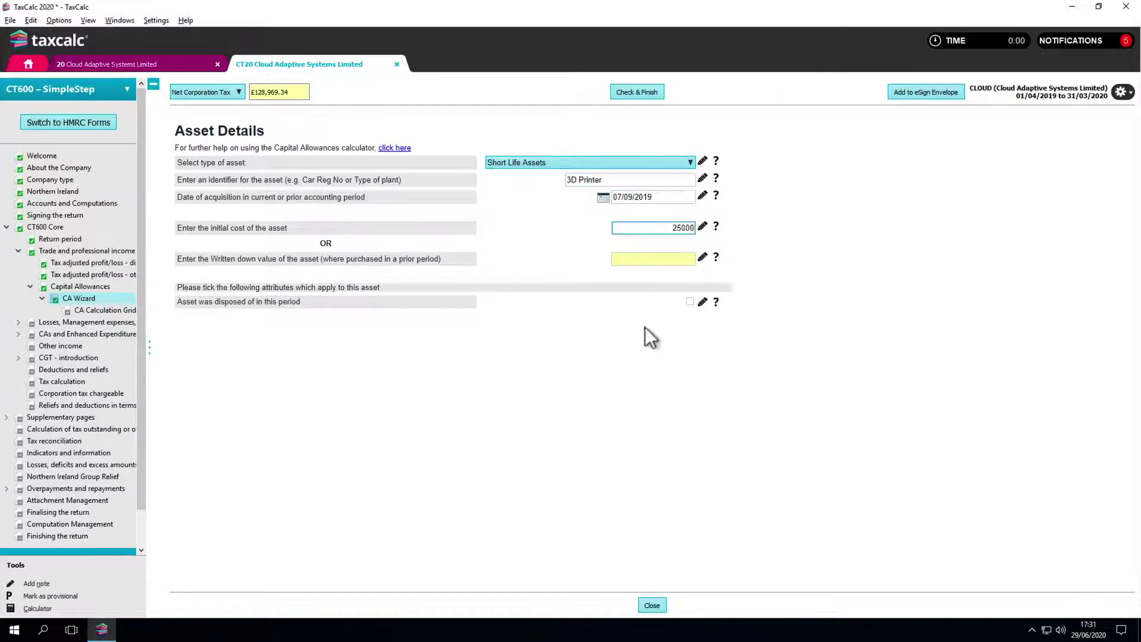
click(654, 605)
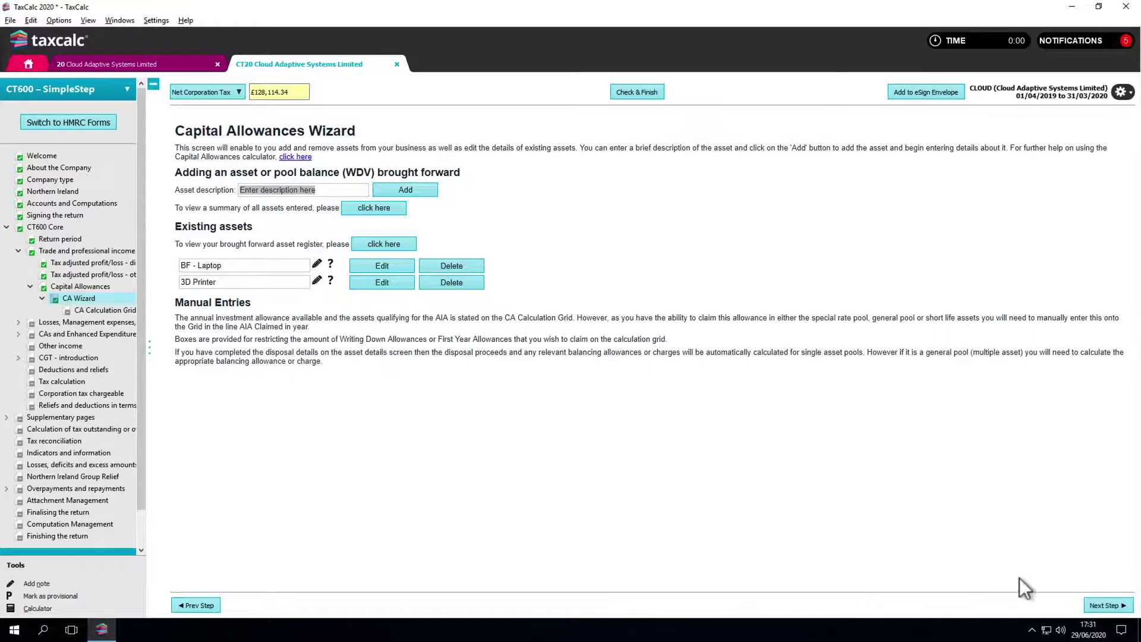
click(1101, 602)
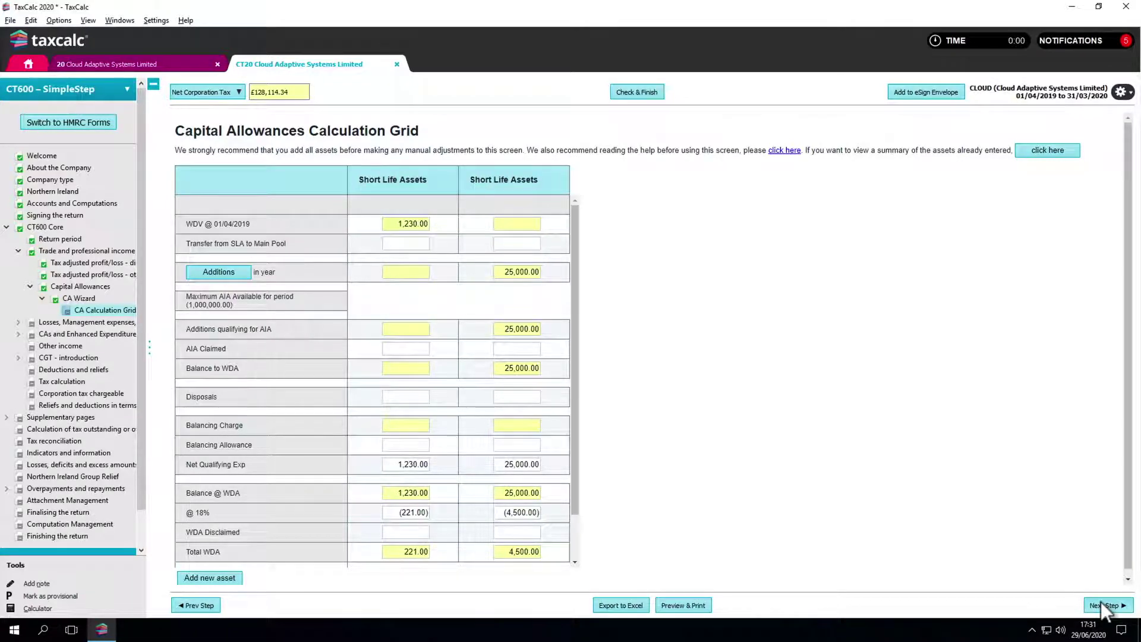
Step: Pass the losses and management expenses section without choosing any, reaching Supplementary pages
click(1100, 602)
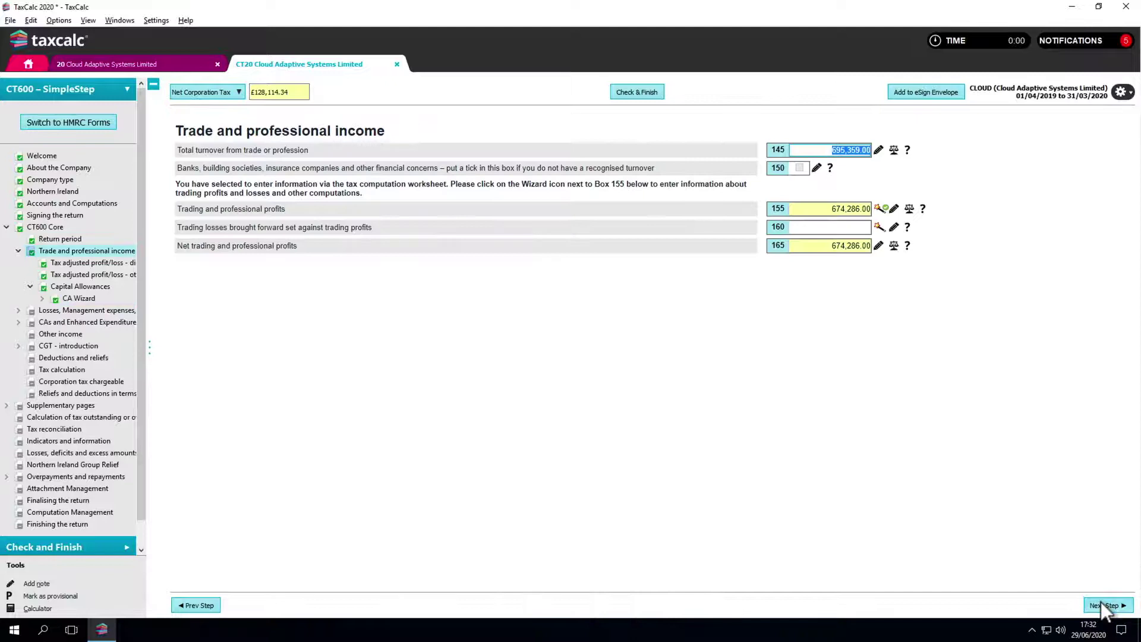
click(67, 311)
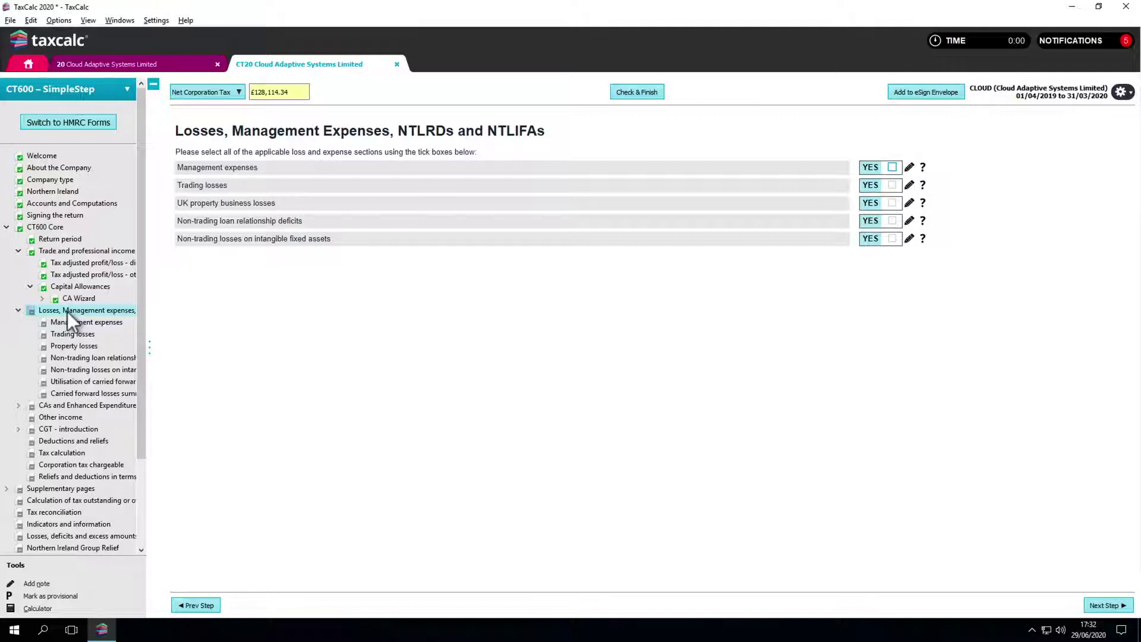
scroll(67, 311, down, 3)
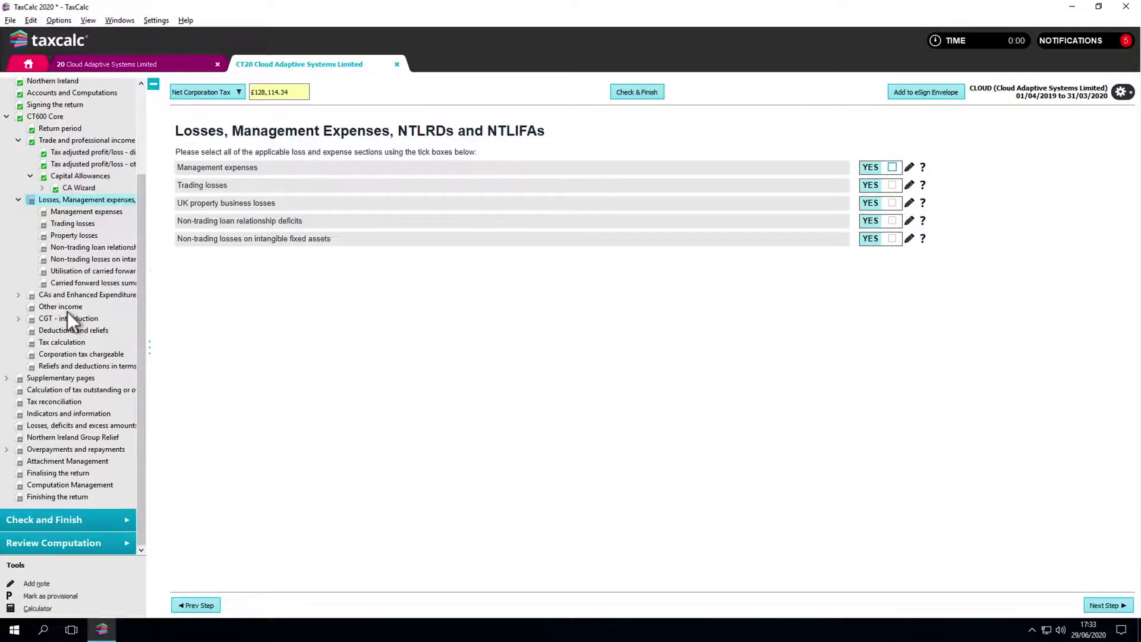
click(66, 379)
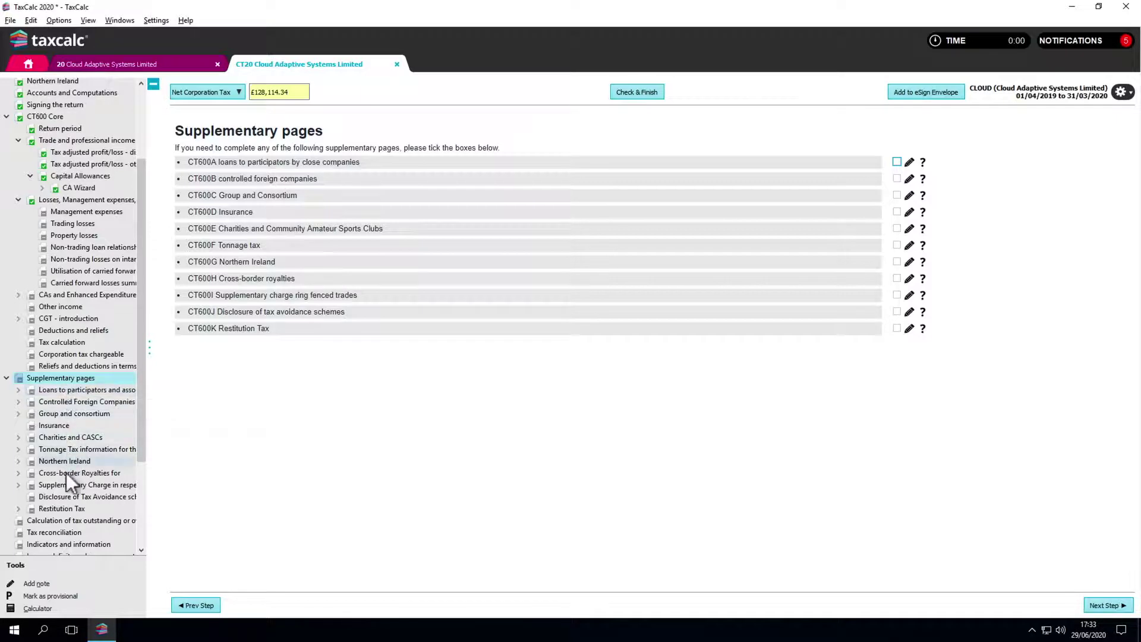
scroll(64, 507, down, 4)
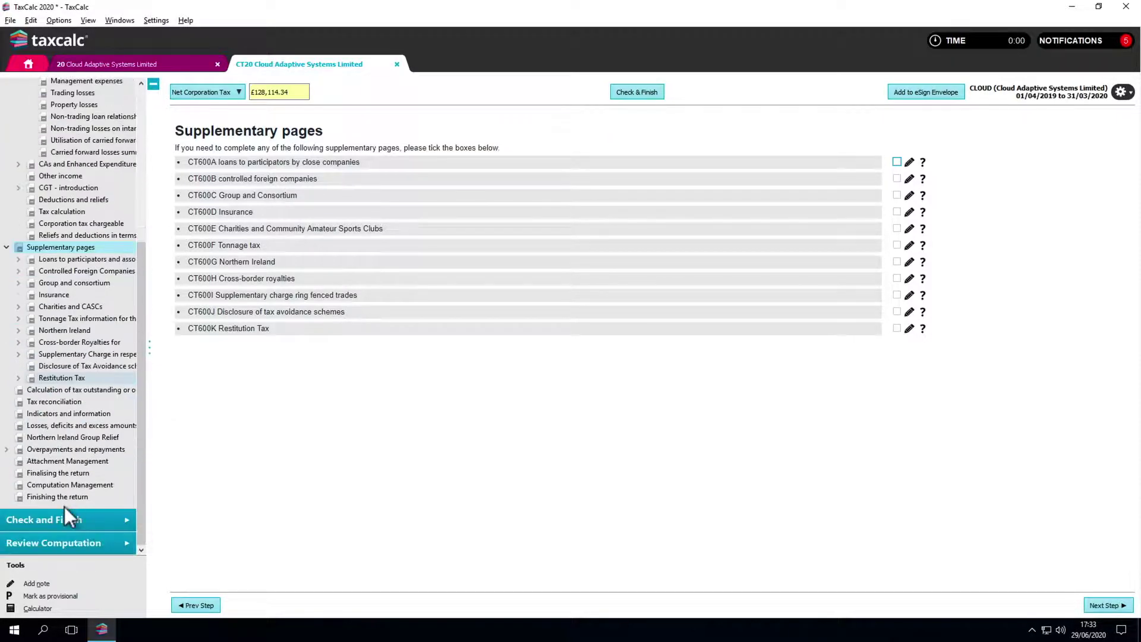
Step: Review the iXBRL corporation tax computation document
click(63, 542)
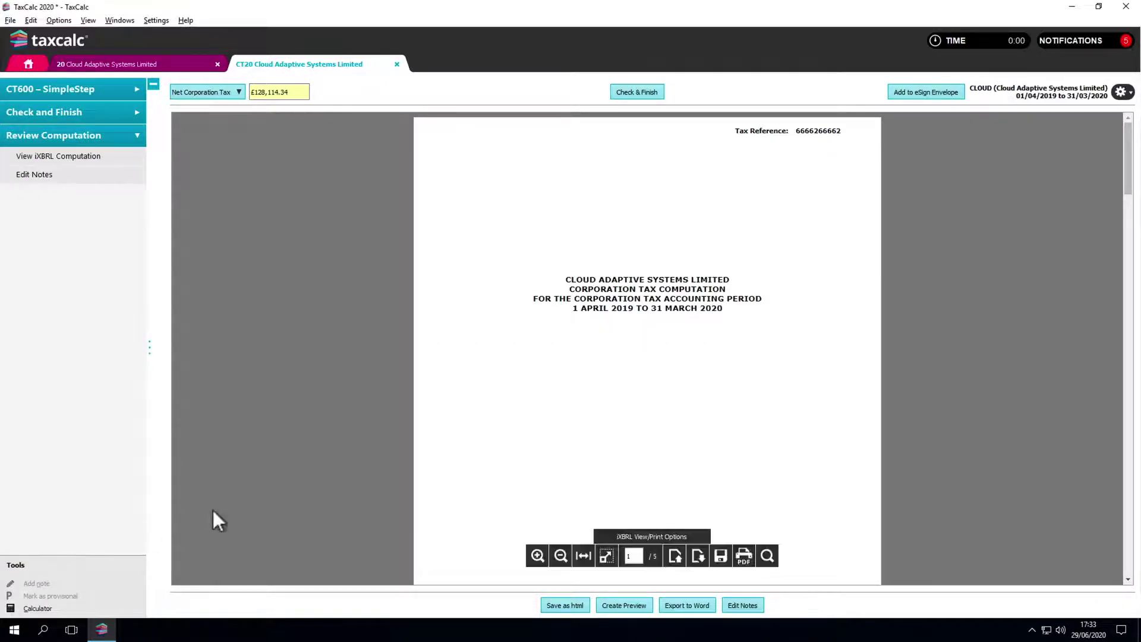
scroll(566, 357, down, 10)
scroll(566, 354, down, 10)
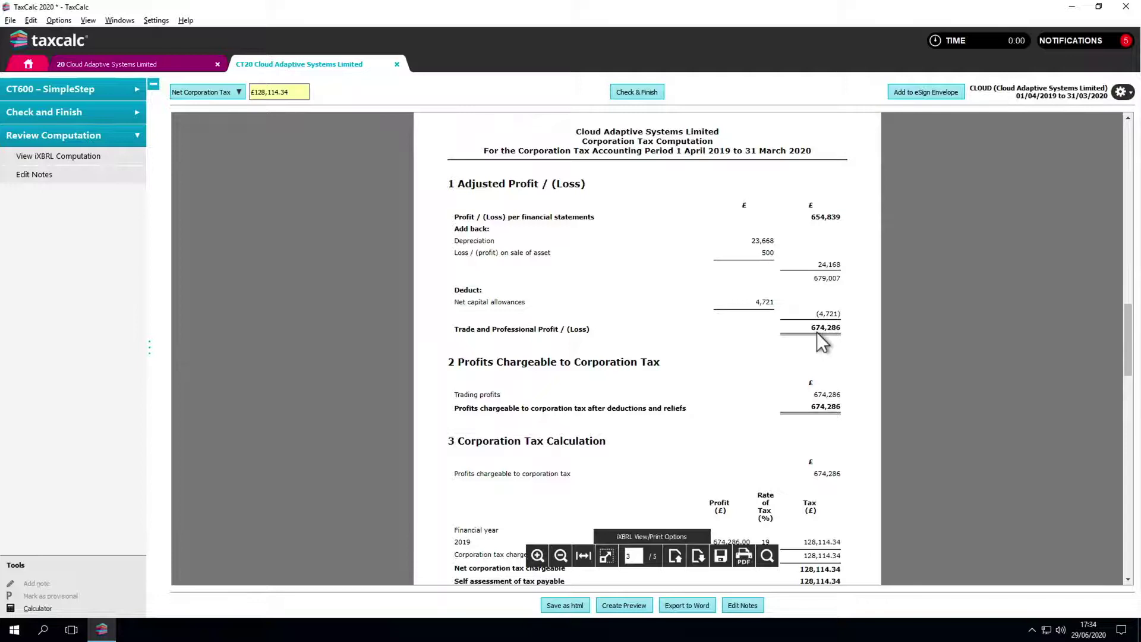
Step: Step through the computation notes, including Adjusted Profit / (Loss), then run Check and Finish
click(741, 605)
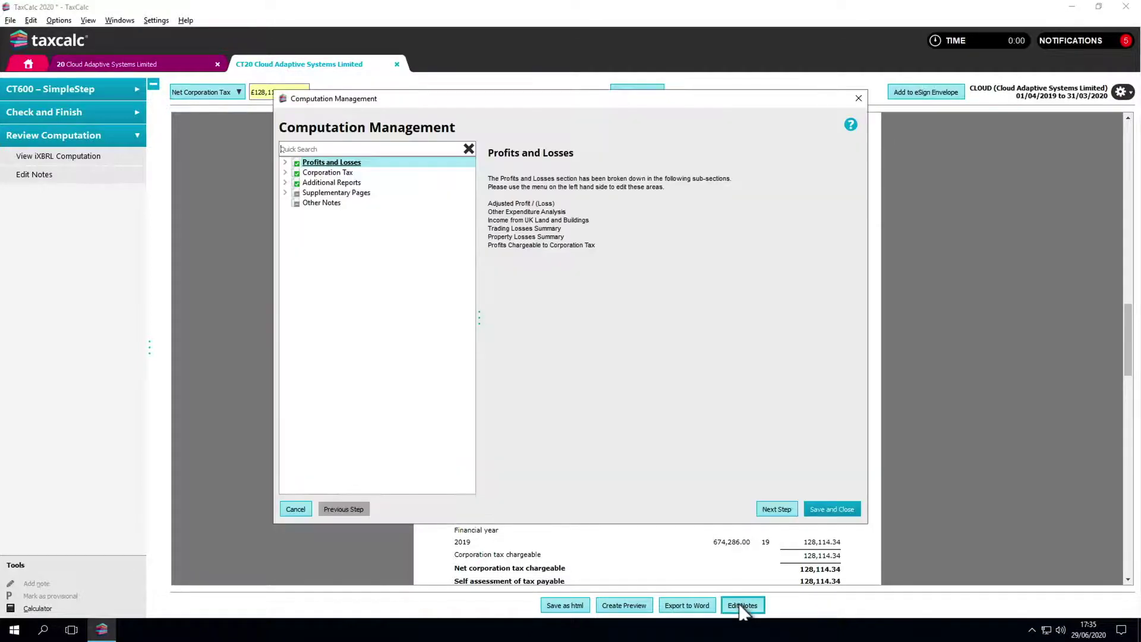
click(772, 510)
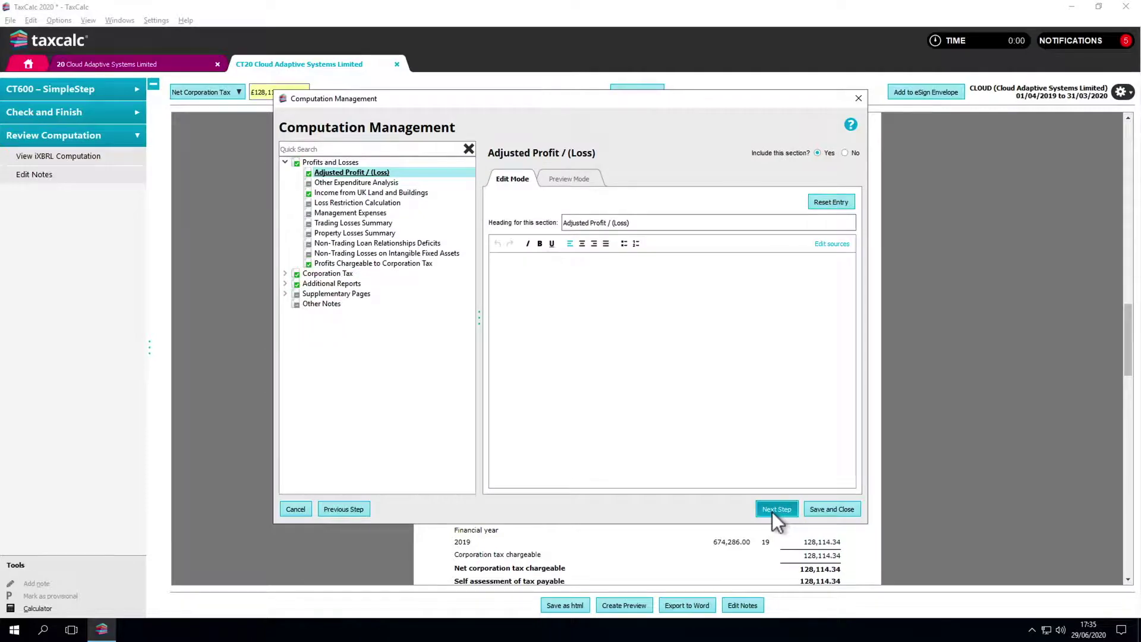
click(772, 511)
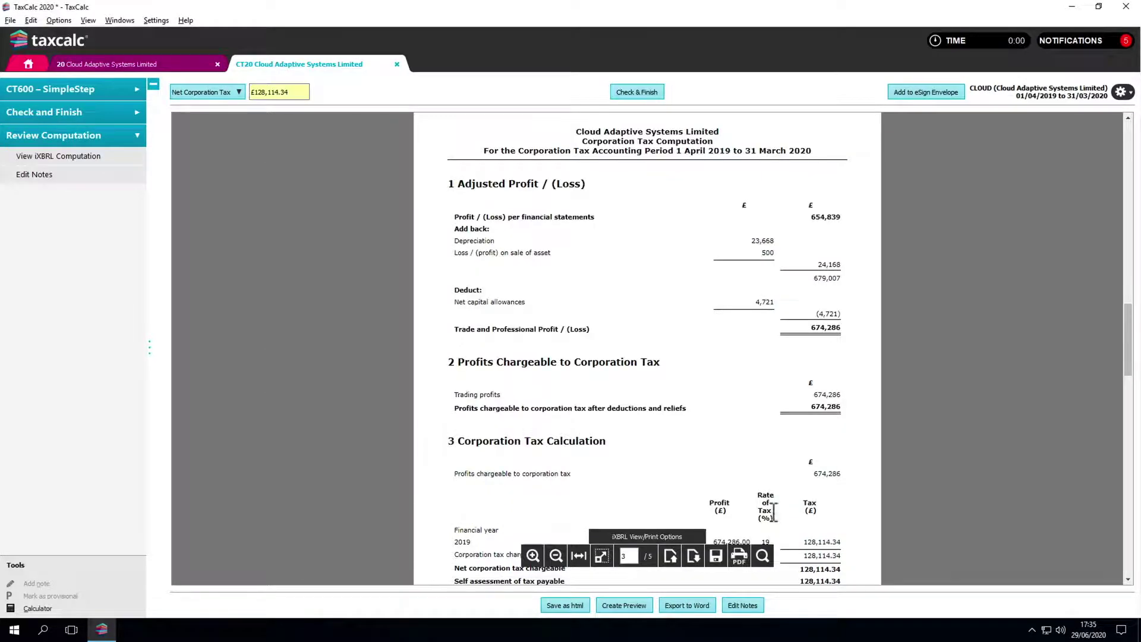
click(65, 112)
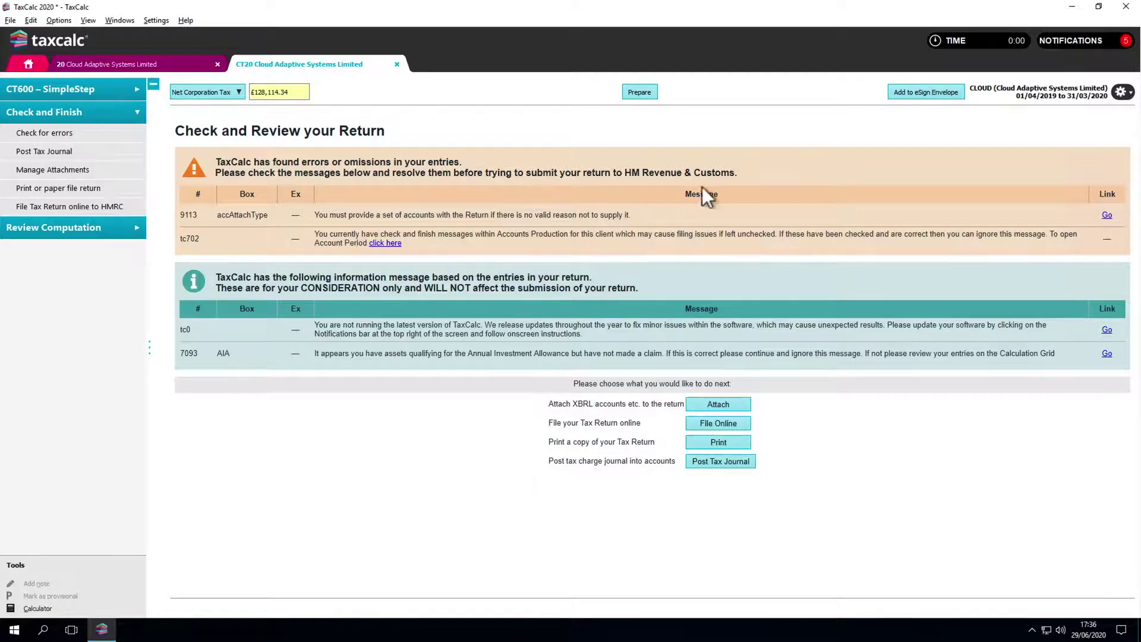
Step: Resolve the missing-accounts error by attaching the 01/04/2019 to 31/03/2020 accounts from Accounts Production
click(1107, 216)
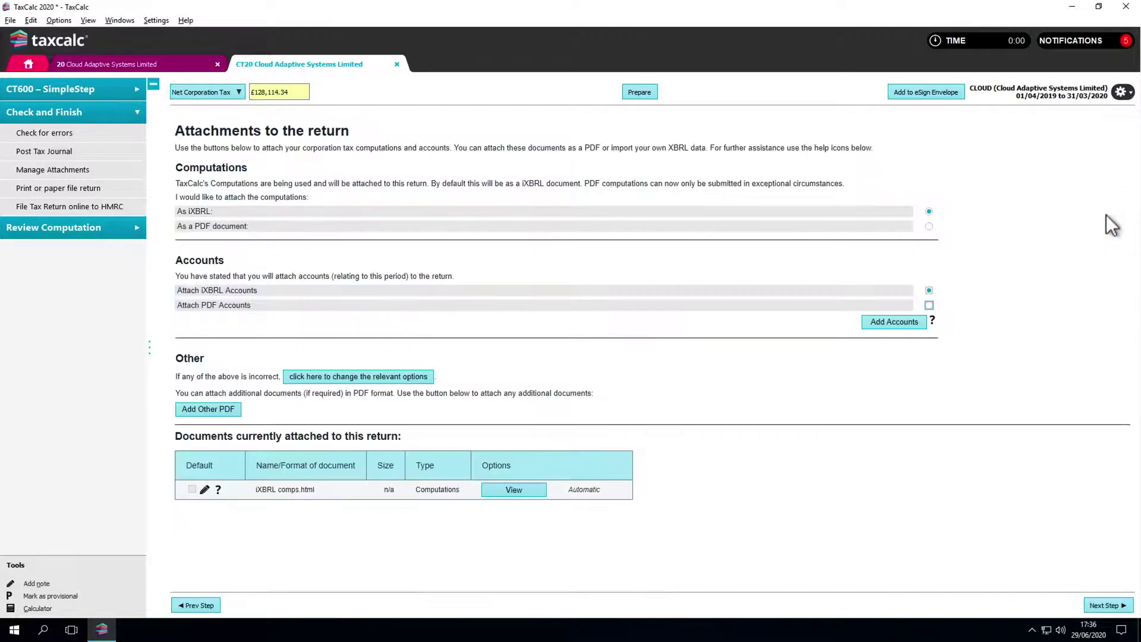
click(894, 323)
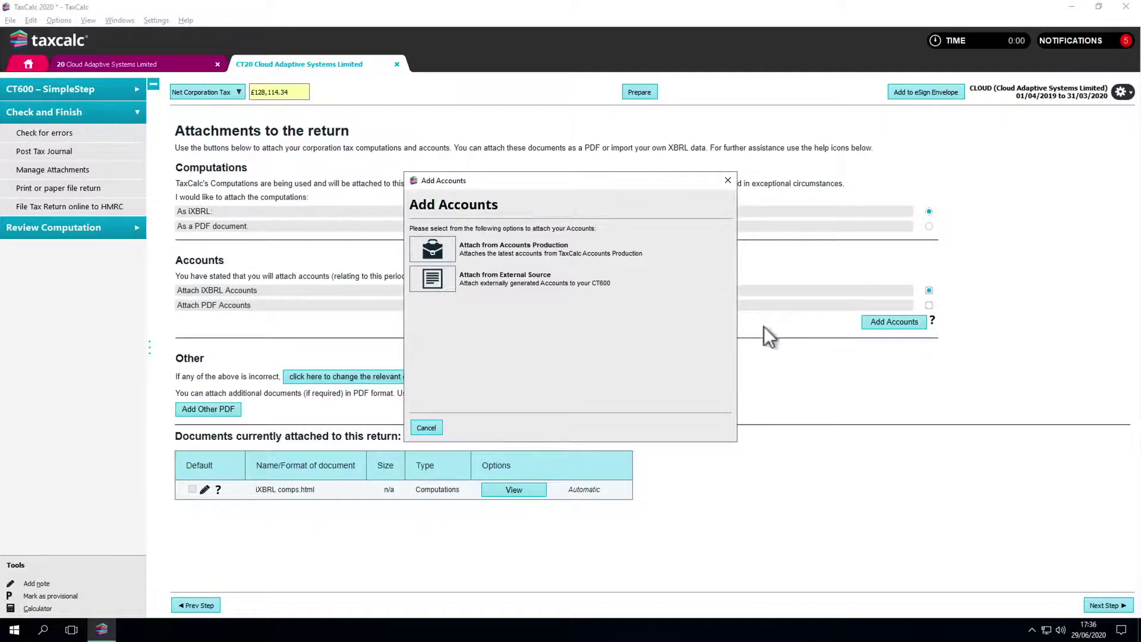
click(442, 249)
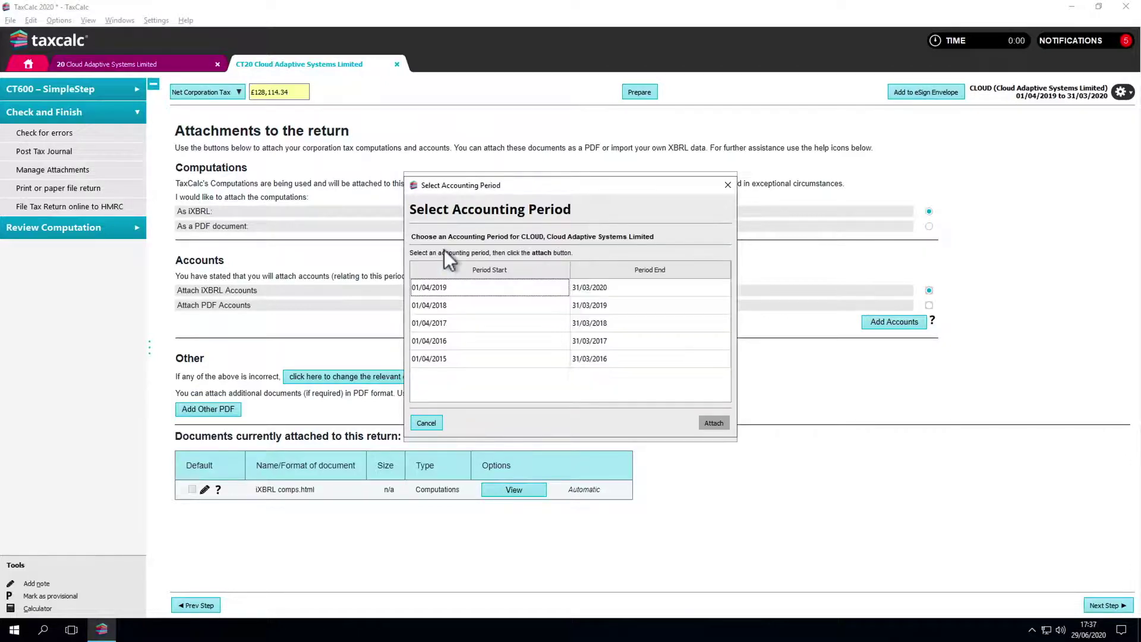
click(462, 286)
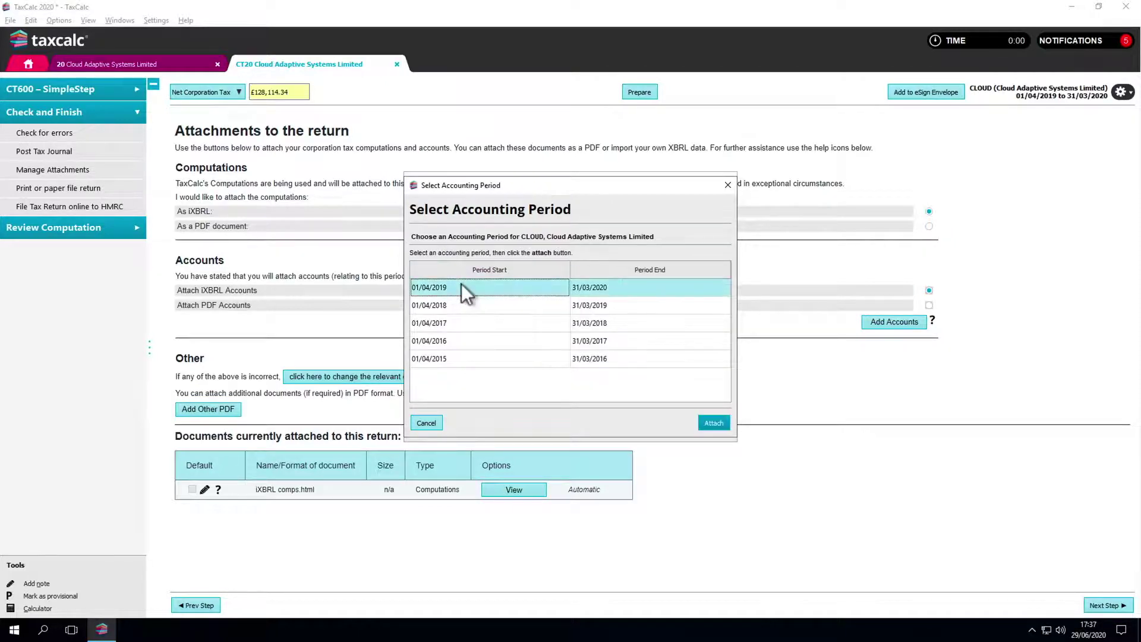
click(713, 422)
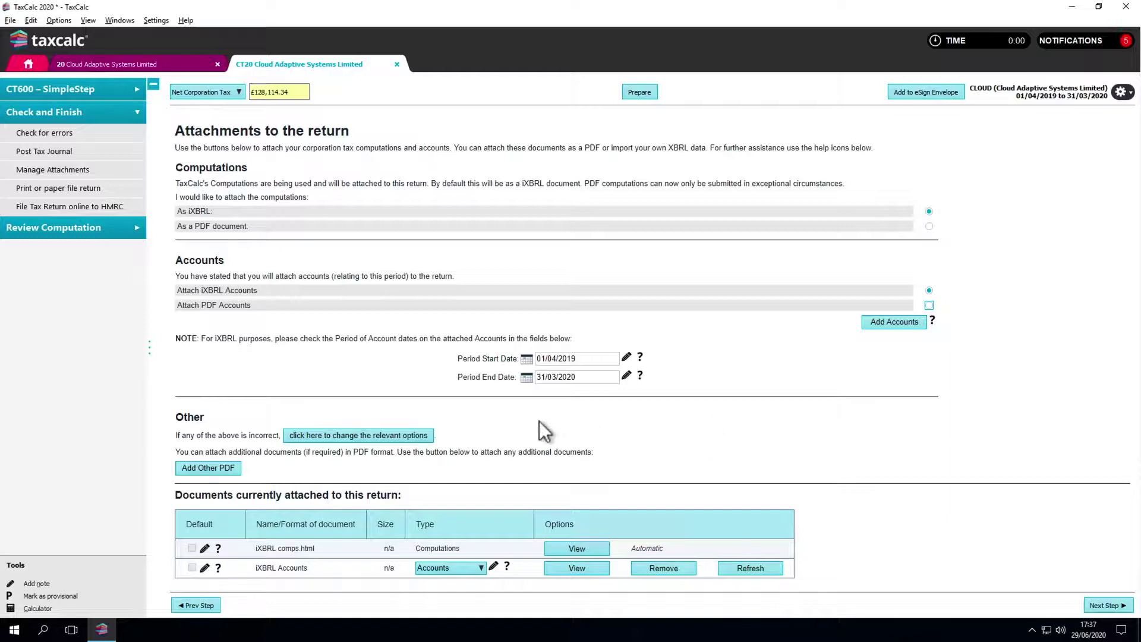
Step: From the 7093 AIA message, claim 25000 AIA on the 3D Printer and recheck the return
click(71, 133)
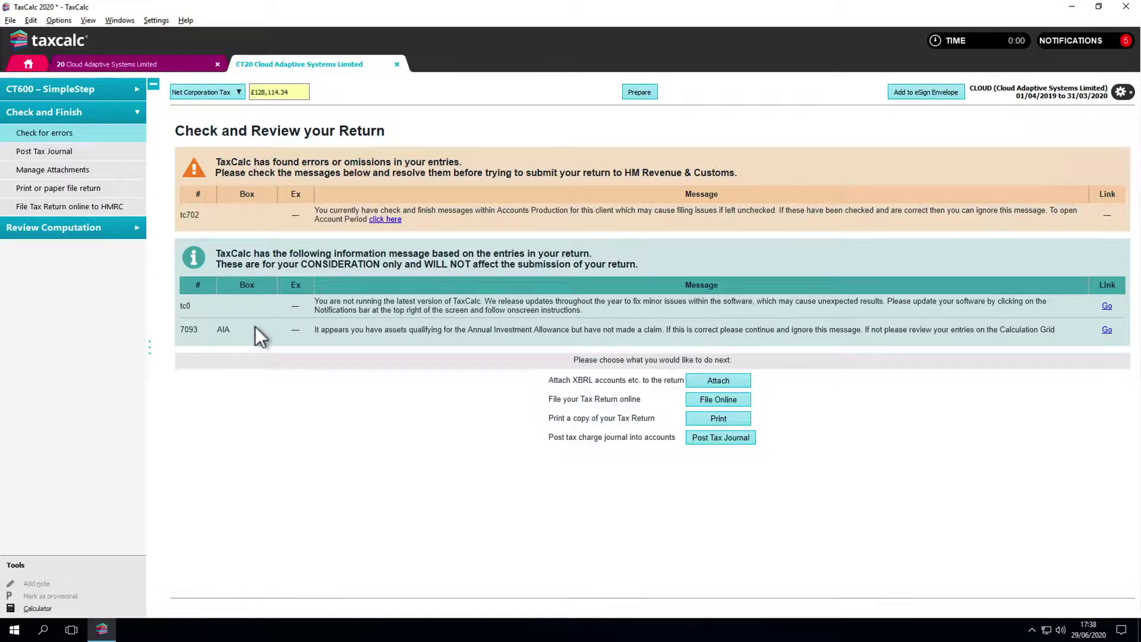
click(1106, 330)
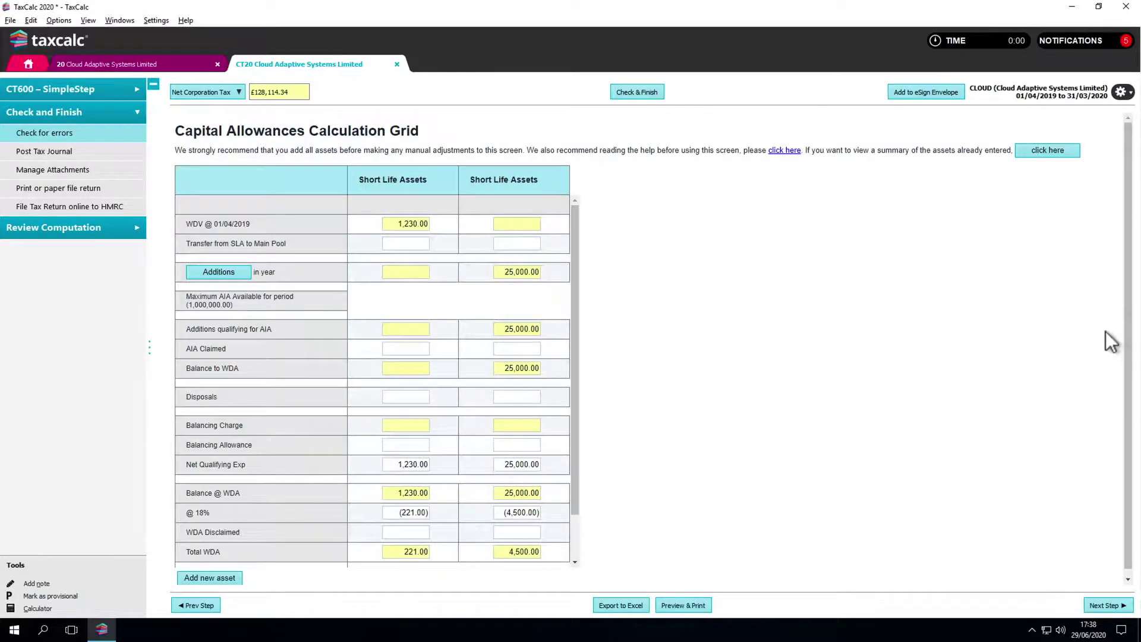
click(531, 349)
text(25000)
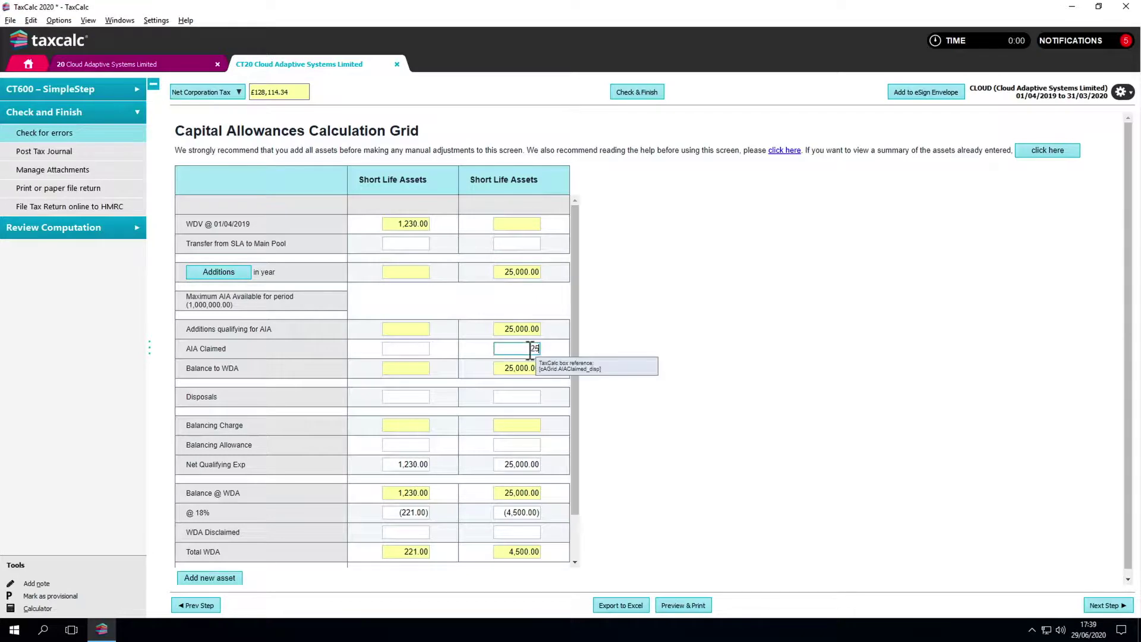
click(624, 90)
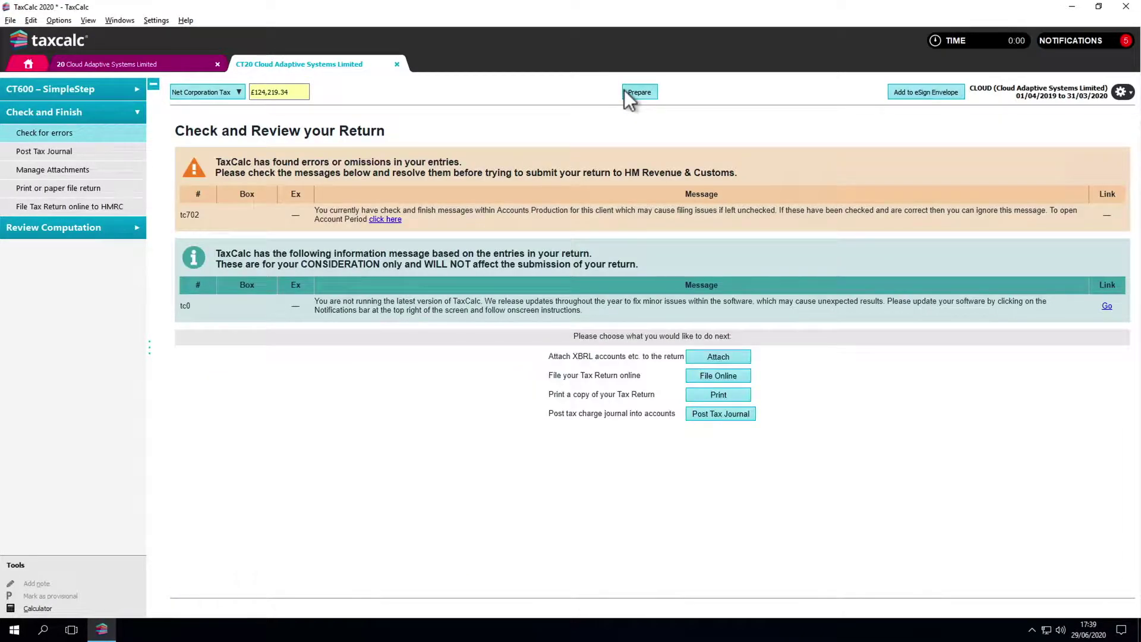
Step: Create a default print preview of the return and scroll through the 12-page PDF
click(705, 394)
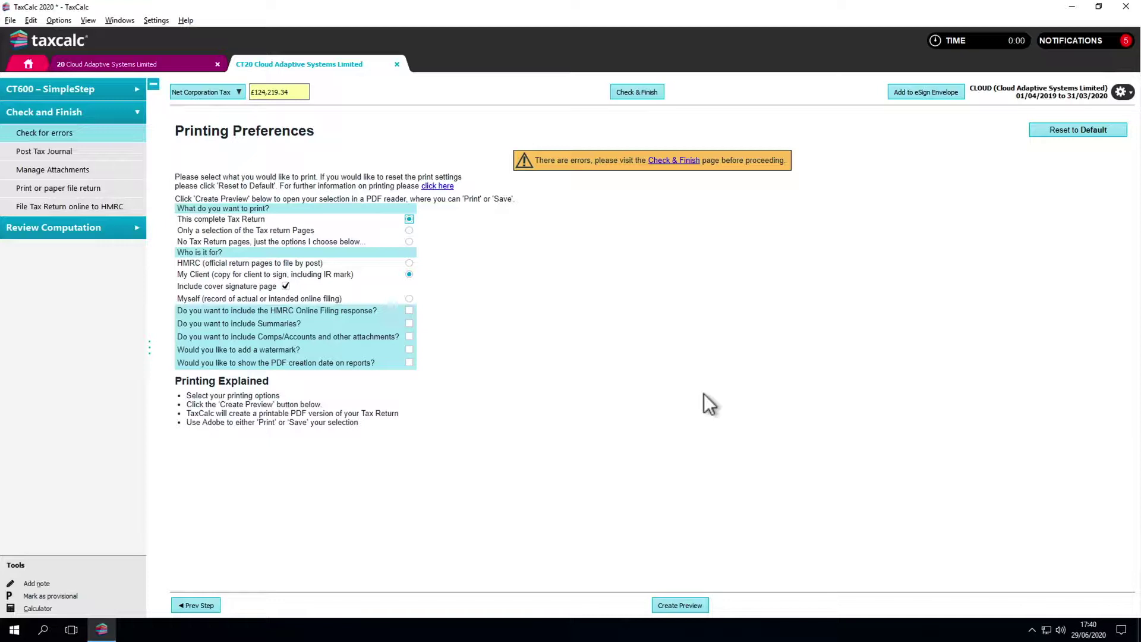
click(677, 606)
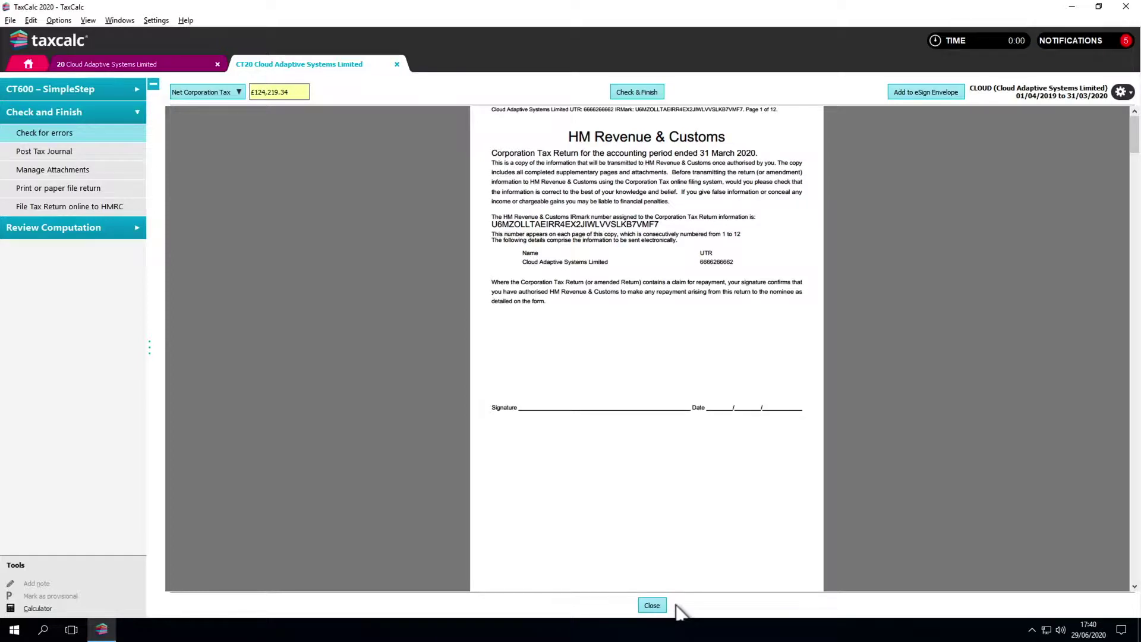
scroll(628, 395, down, 2)
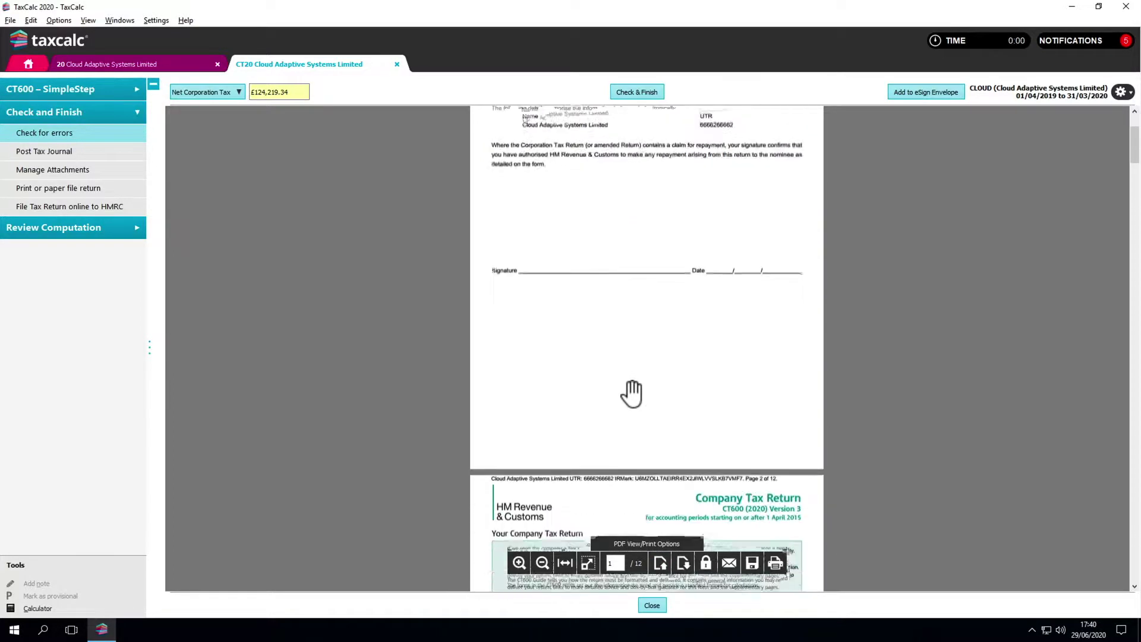
scroll(631, 394, down, 8)
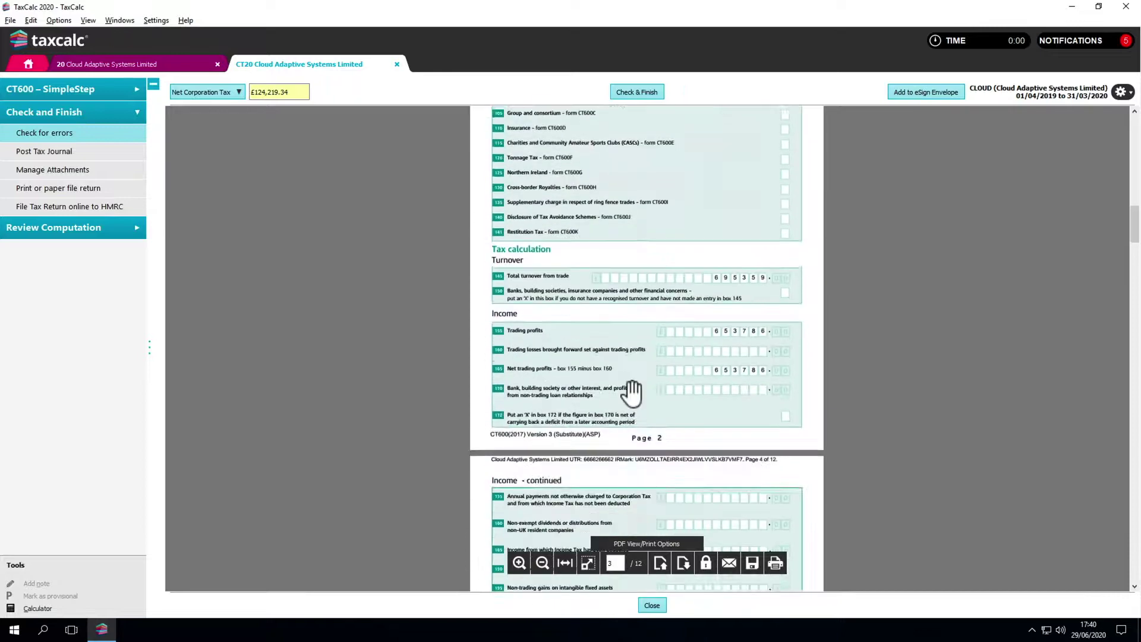
scroll(632, 394, down, 15)
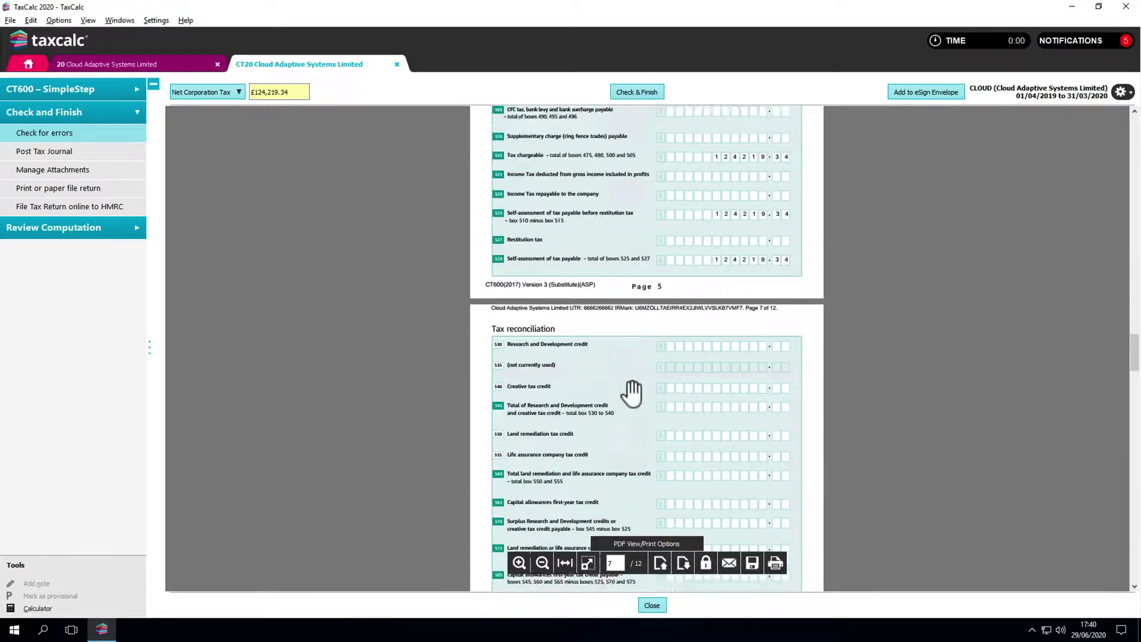
scroll(632, 393, down, 15)
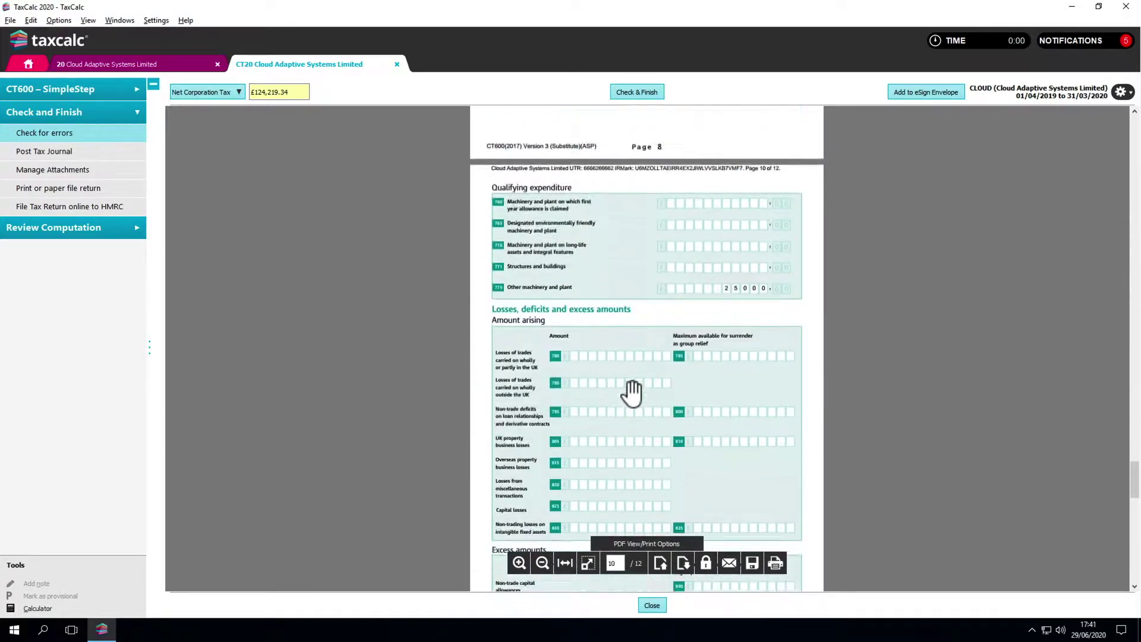
scroll(631, 394, down, 15)
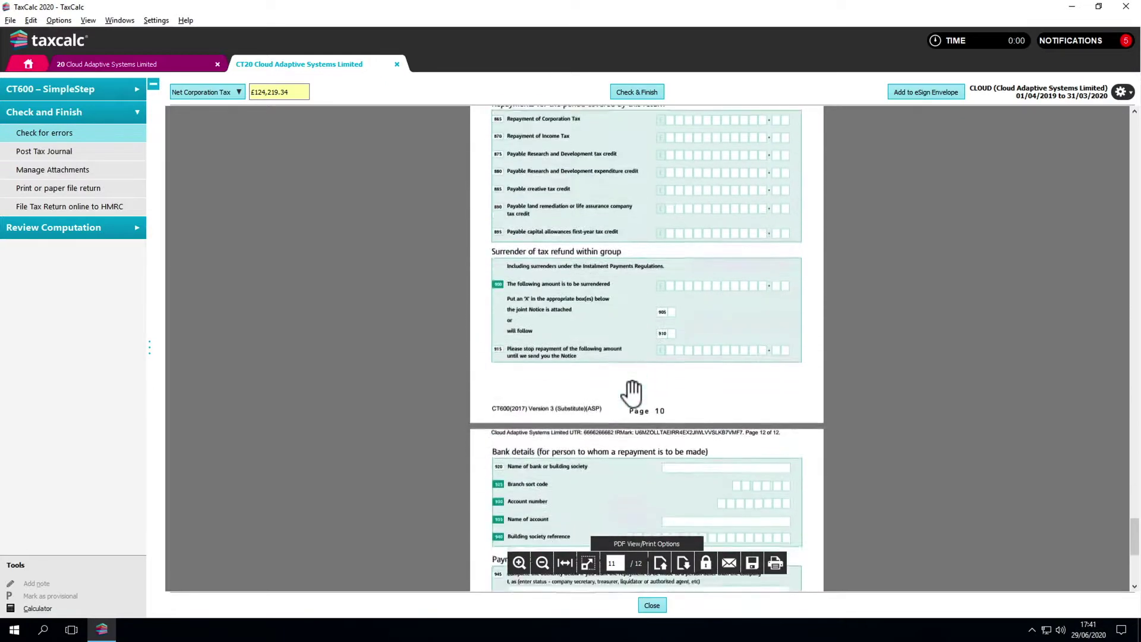
scroll(632, 393, down, 5)
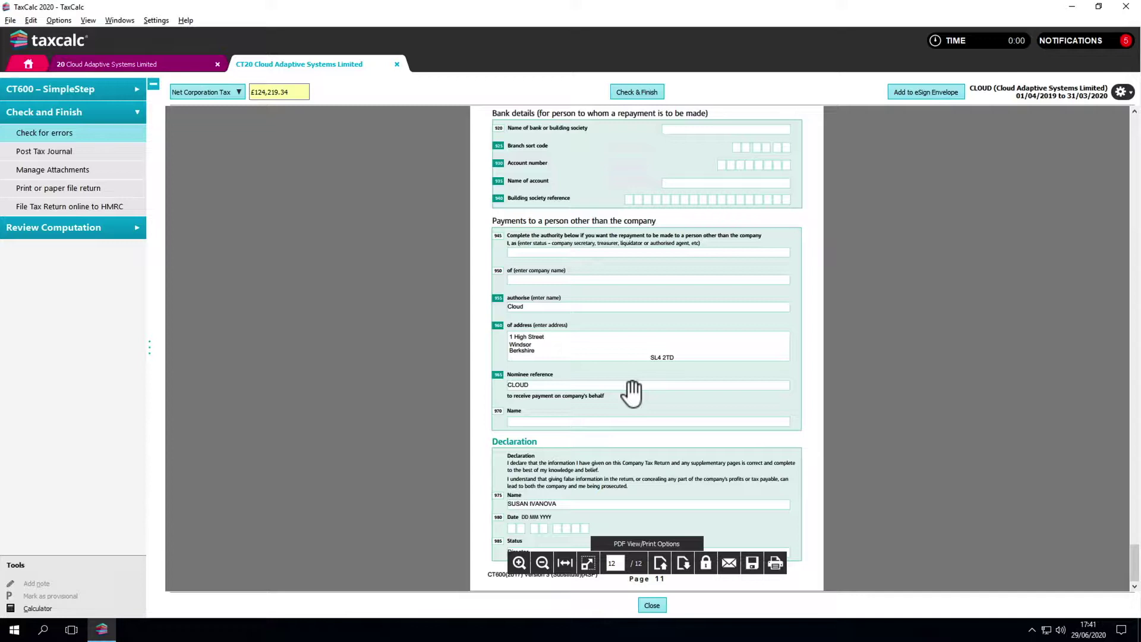
Step: From the Post Tax Journal page, post the 124,219.34 corporation tax charge to the 01/04/2019–31/03/2020 accounts
click(118, 156)
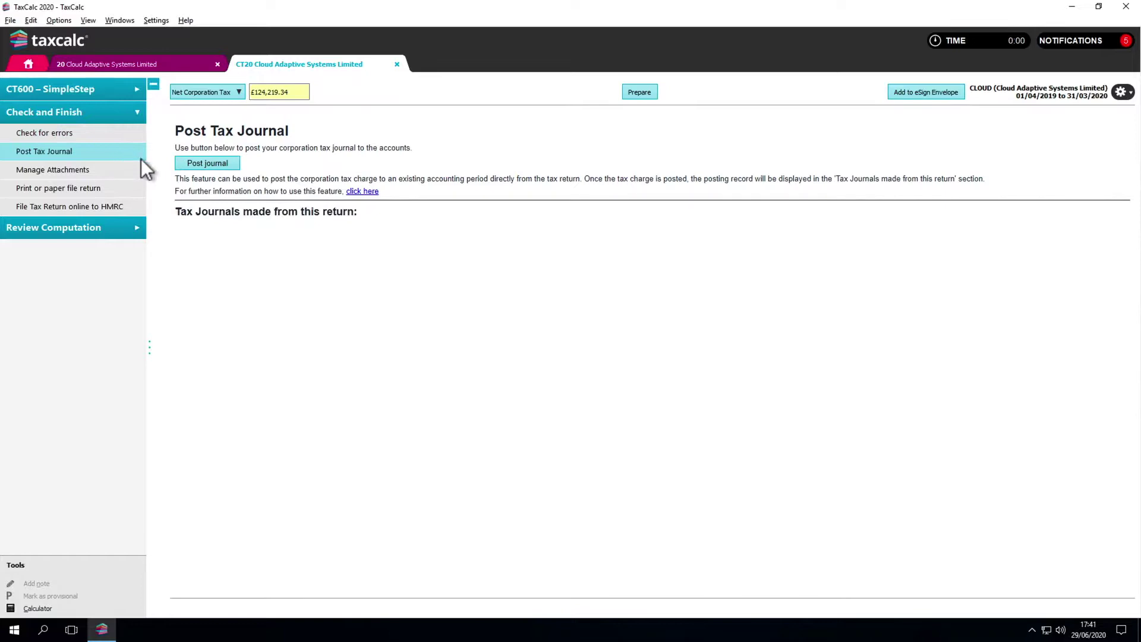
click(188, 163)
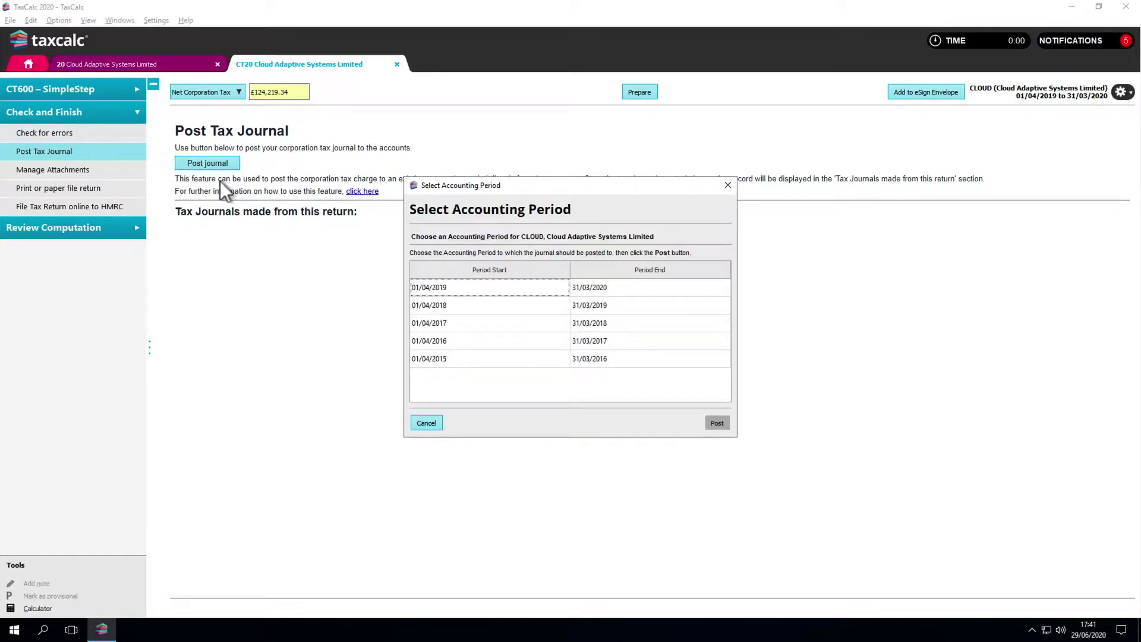
click(457, 289)
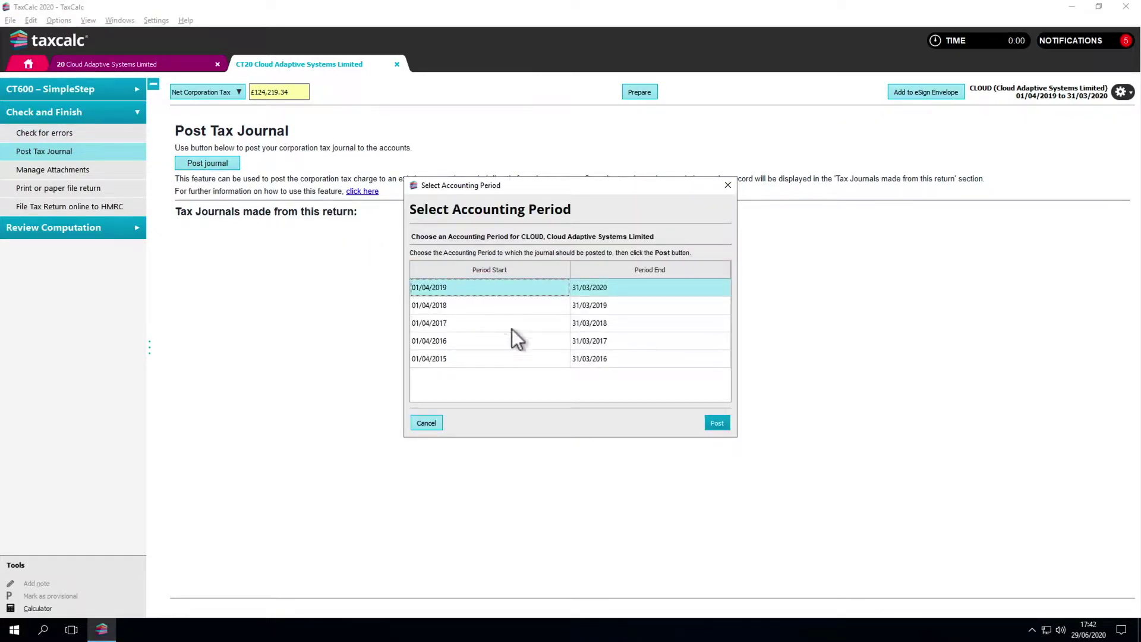
click(716, 423)
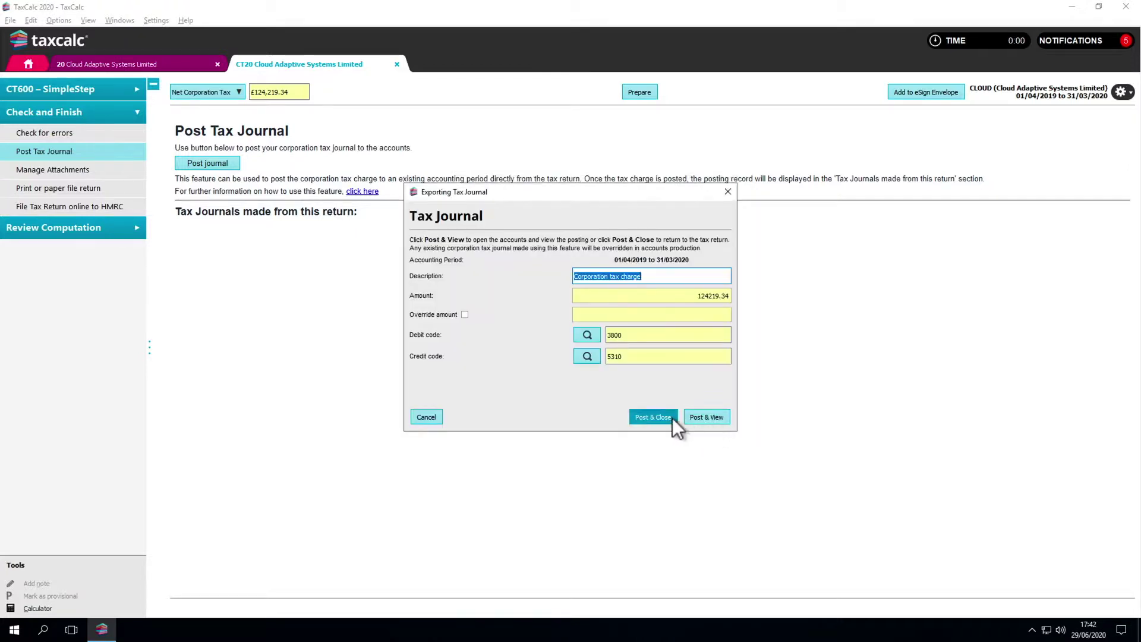
click(668, 417)
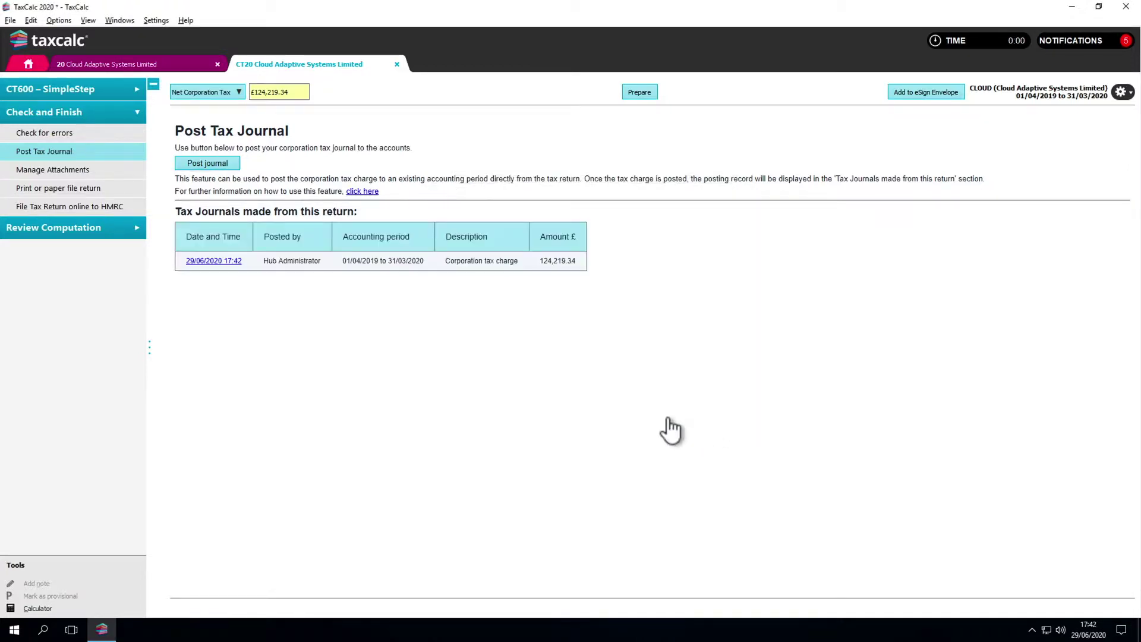